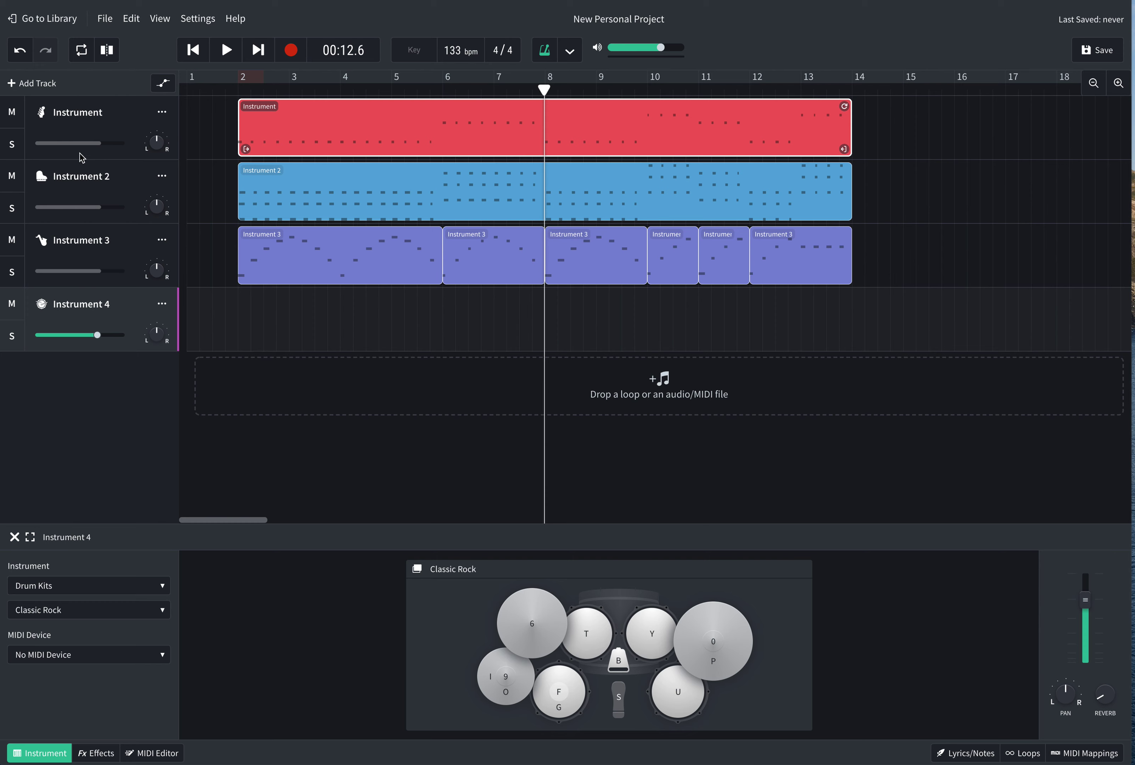
Rename the first two tracks to 'Easy Bass Line' and 'Guitar Chords'
left_click(87, 113)
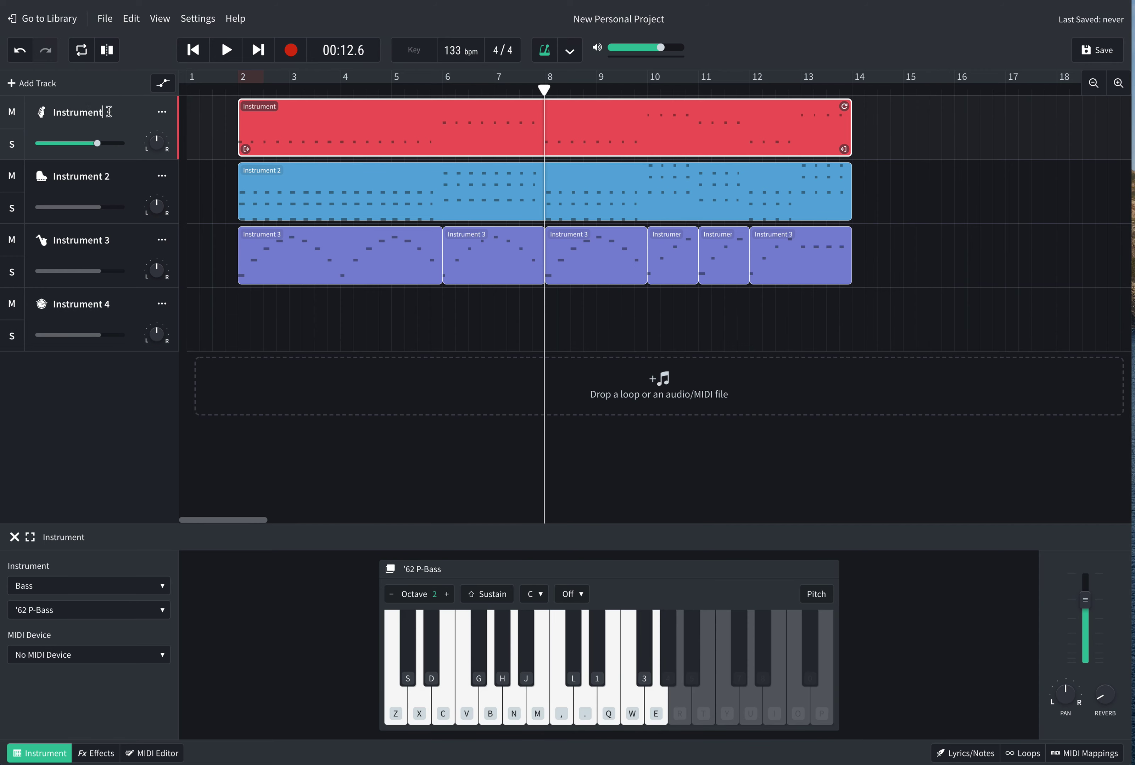
left_click_drag(108, 111, 43, 113)
type("Easy Bass Line")
left_click(57, 187)
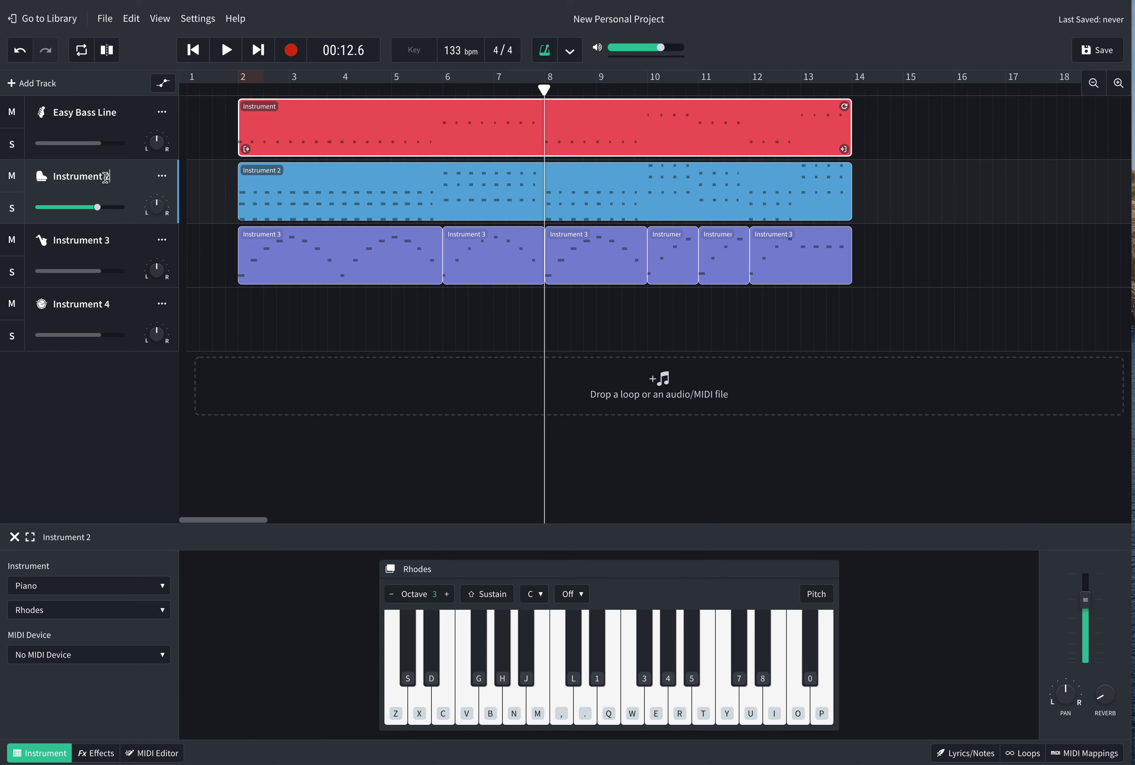
double_click(57, 176)
type("Guitar Chords")
Rename the third and fourth tracks to 'Sax Walking Bass line' and 'Drums'
left_click(98, 246)
double_click(98, 242)
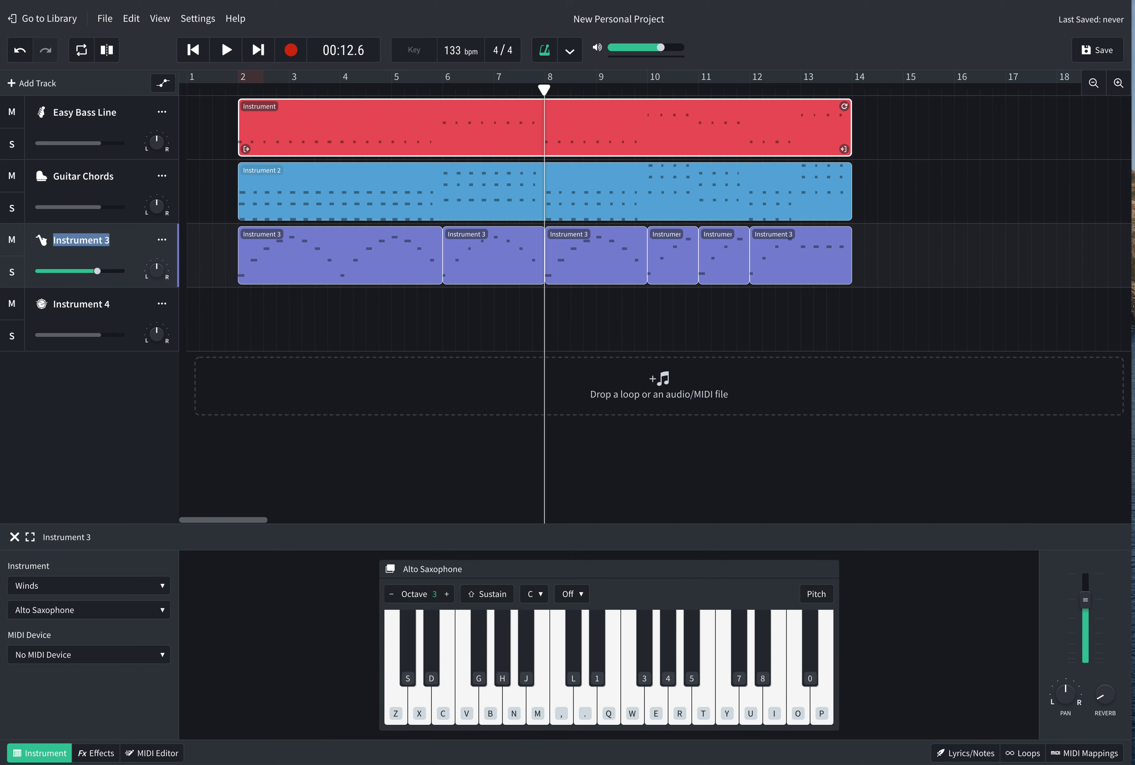
type("Sax Walkgin")
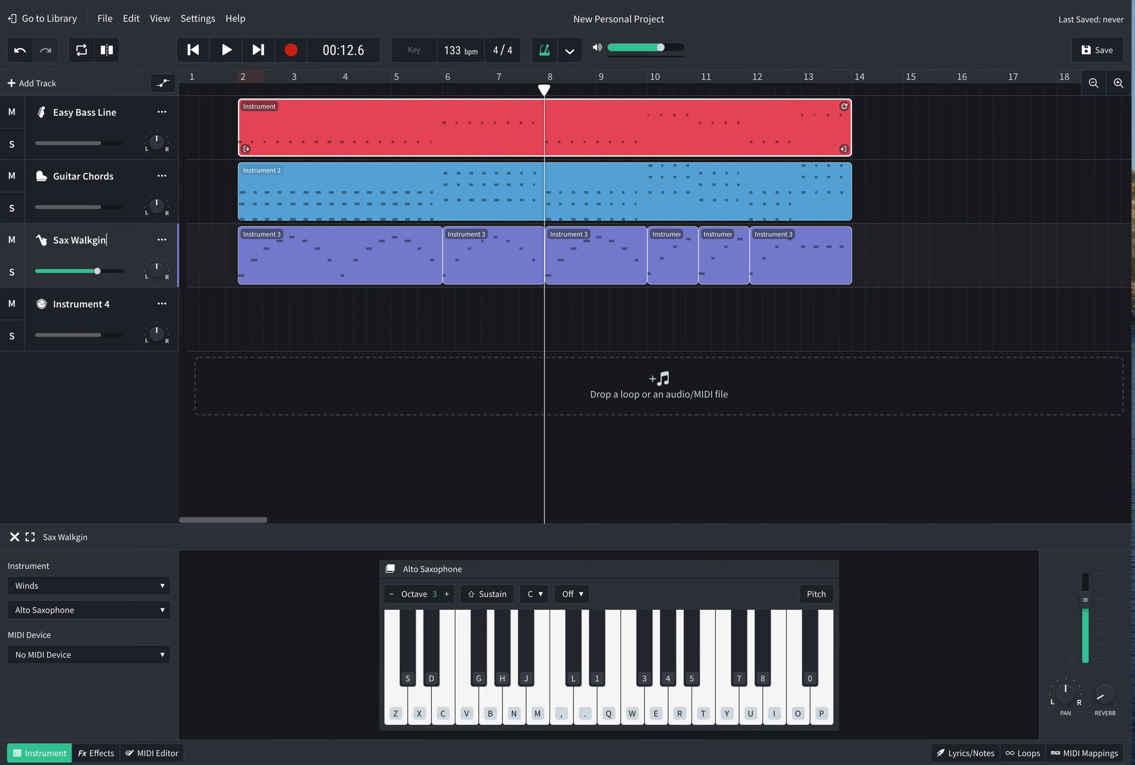
type("ing Bassline")
left_click(84, 304)
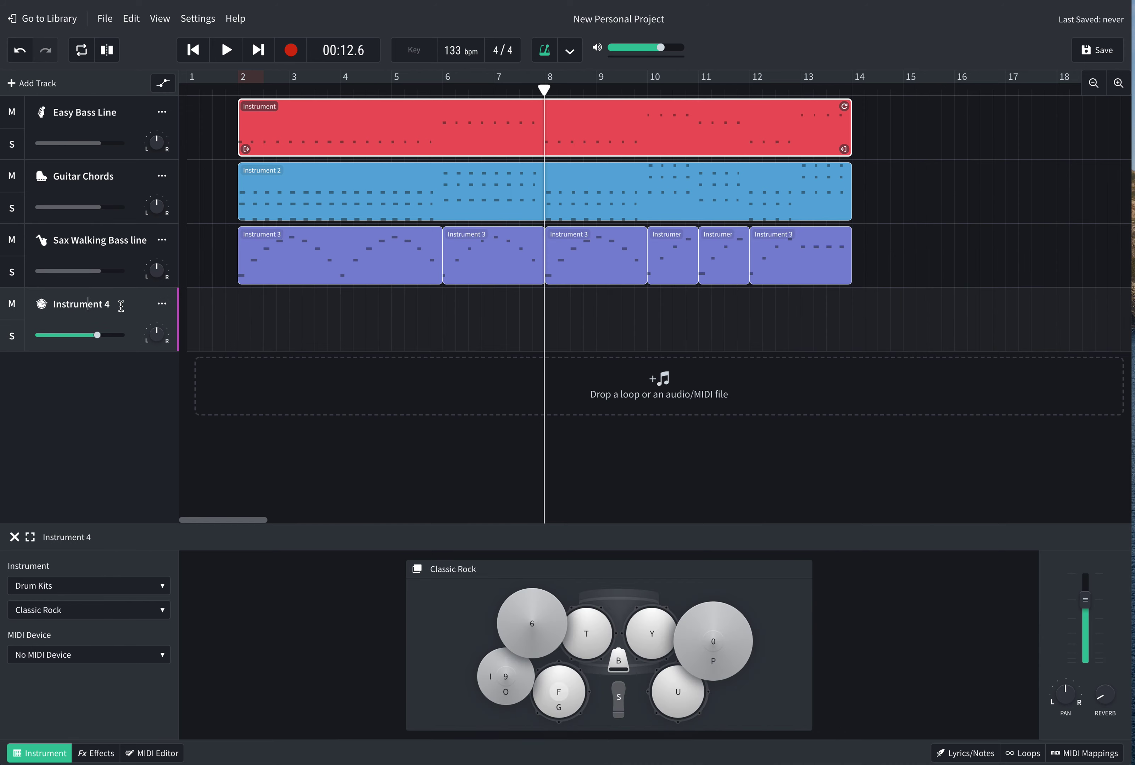
left_click_drag(110, 304, 47, 311)
type("Drums")
key("Return")
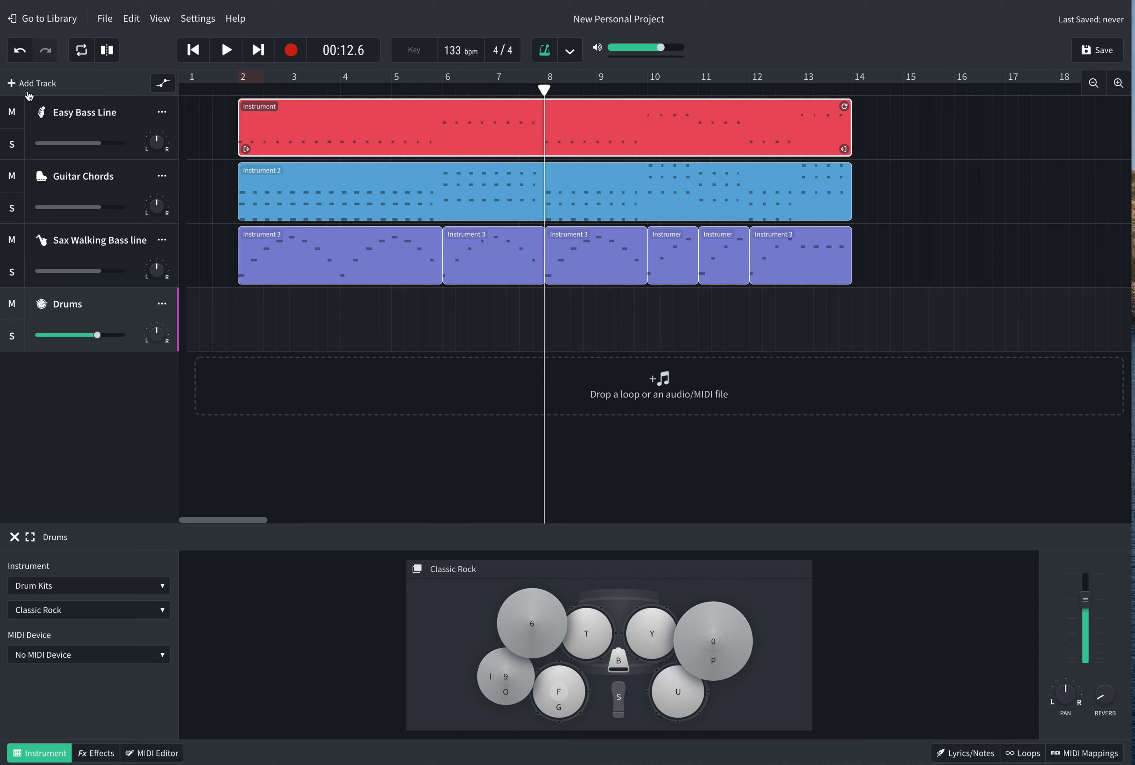
Keep the Drum Kits category and replace the Classic Rock preset with Blues
left_click(162, 586)
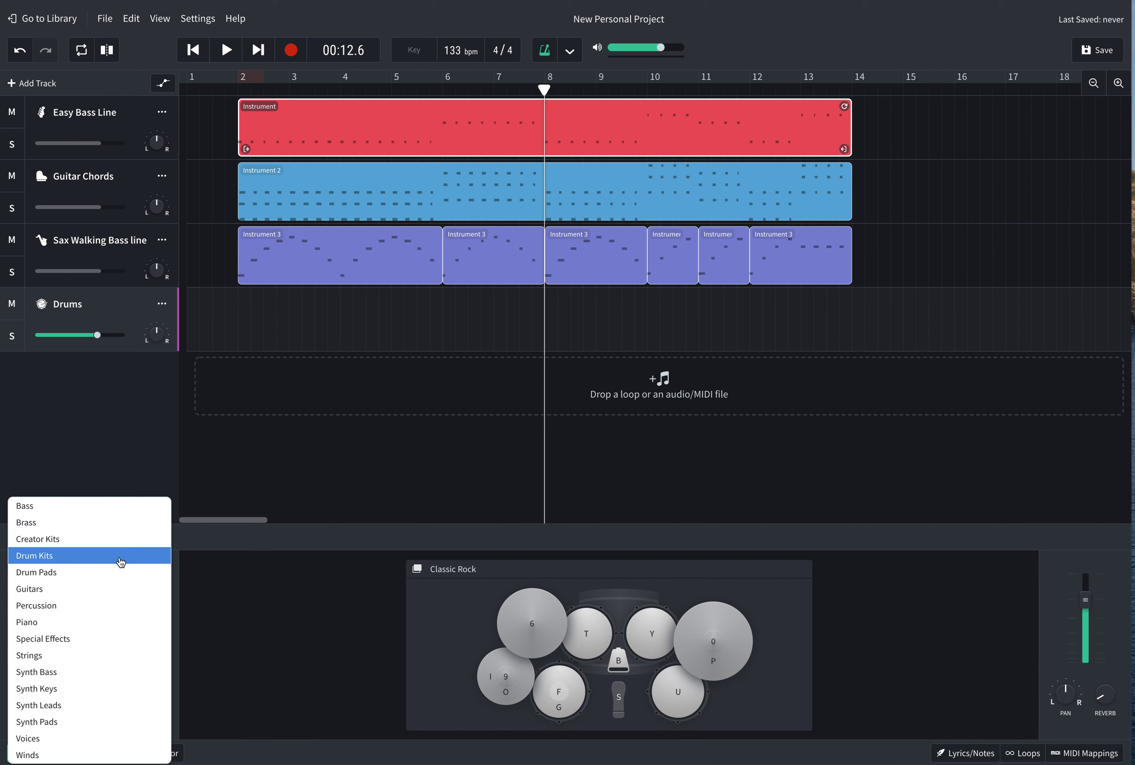
left_click(213, 575)
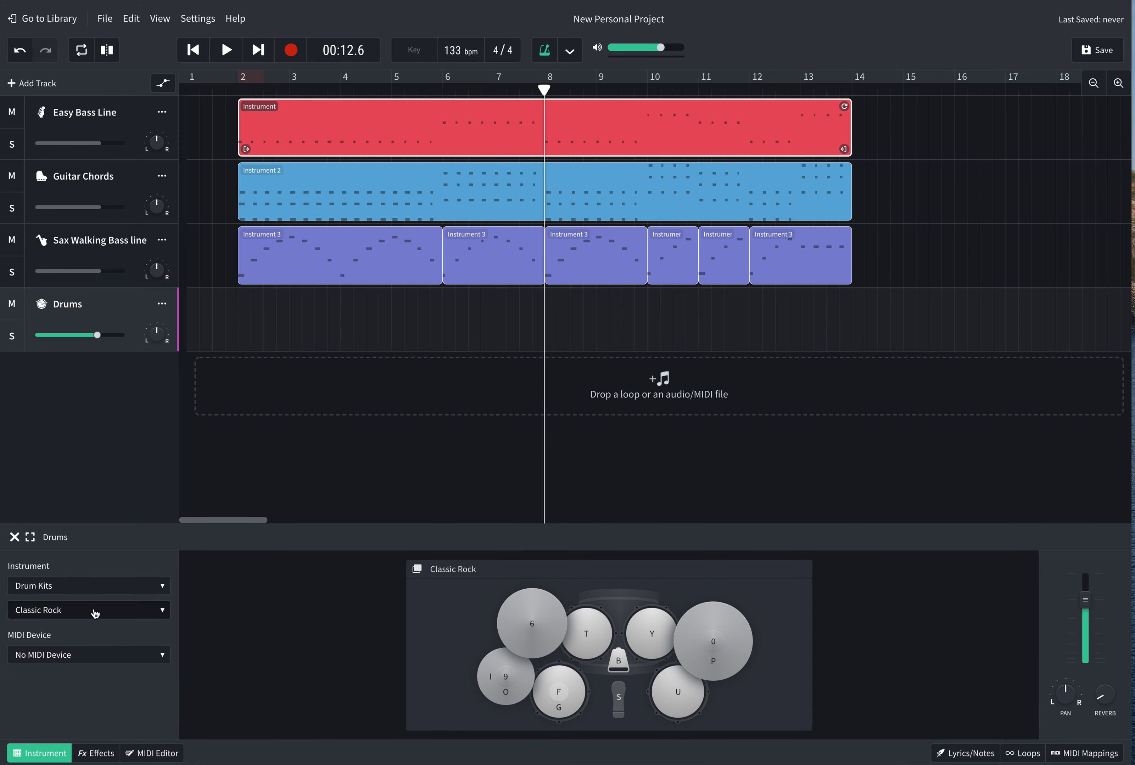
left_click(94, 610)
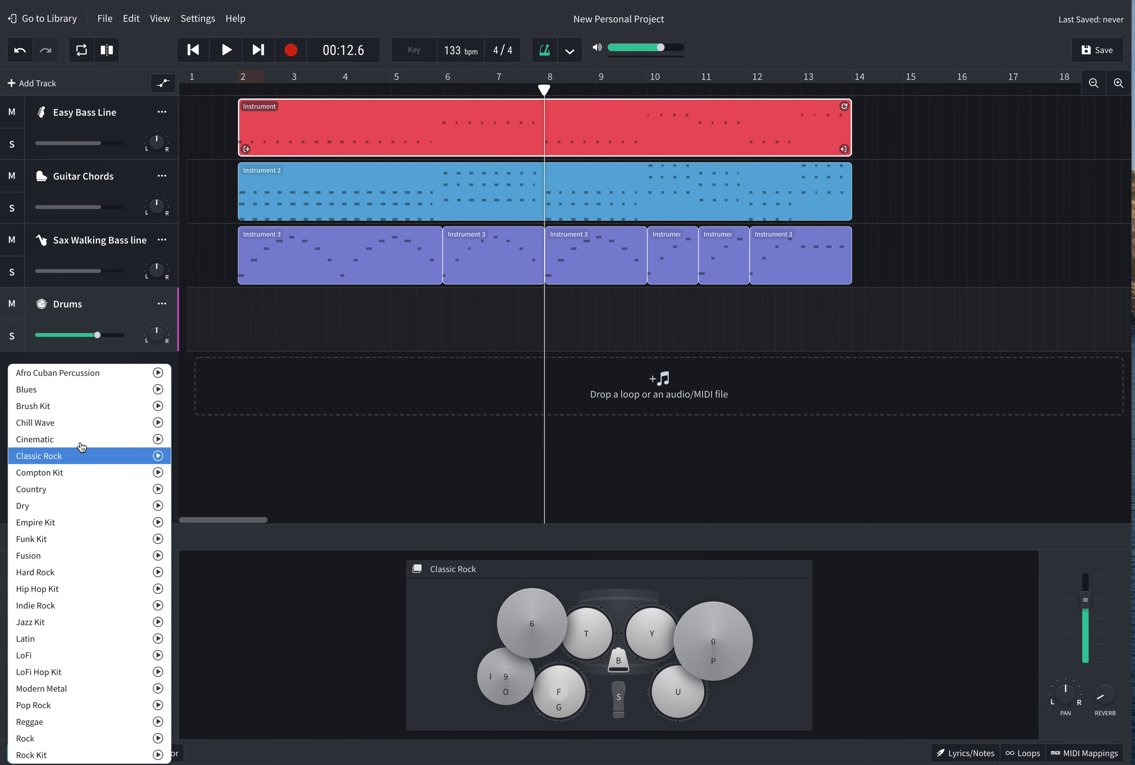
left_click(43, 396)
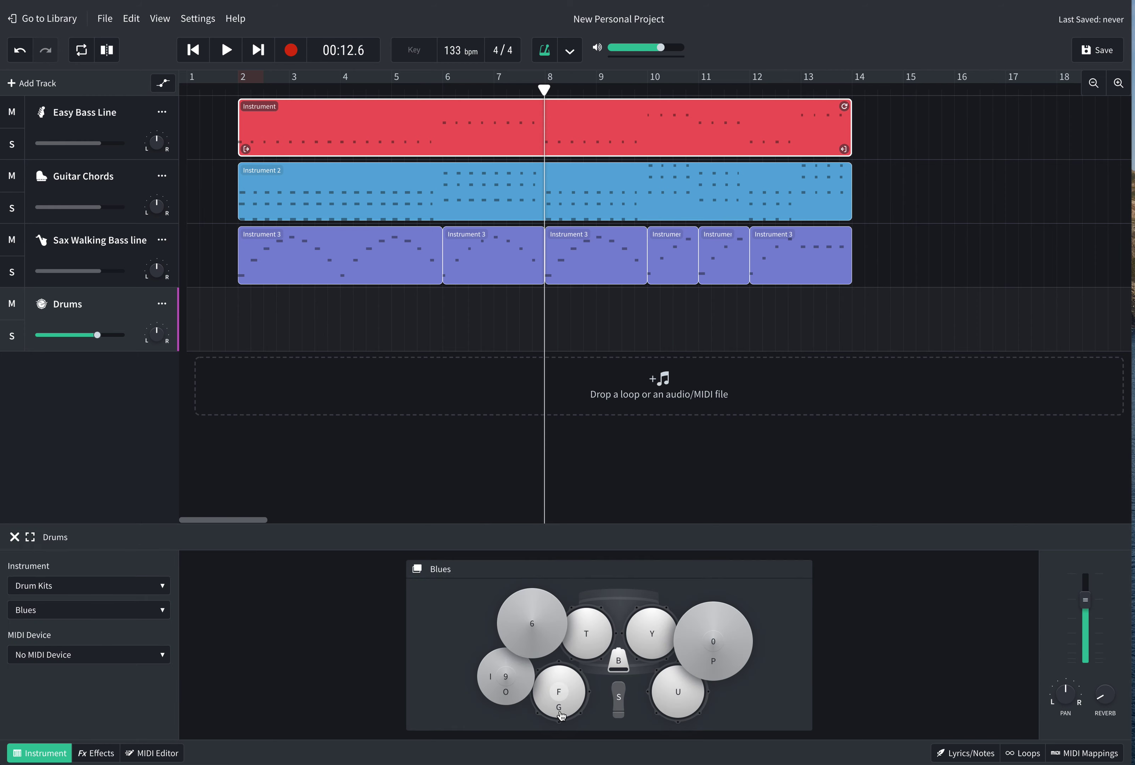
left_click(619, 702)
left_click(619, 701)
left_click(619, 702)
left_click(619, 701)
left_click(619, 701)
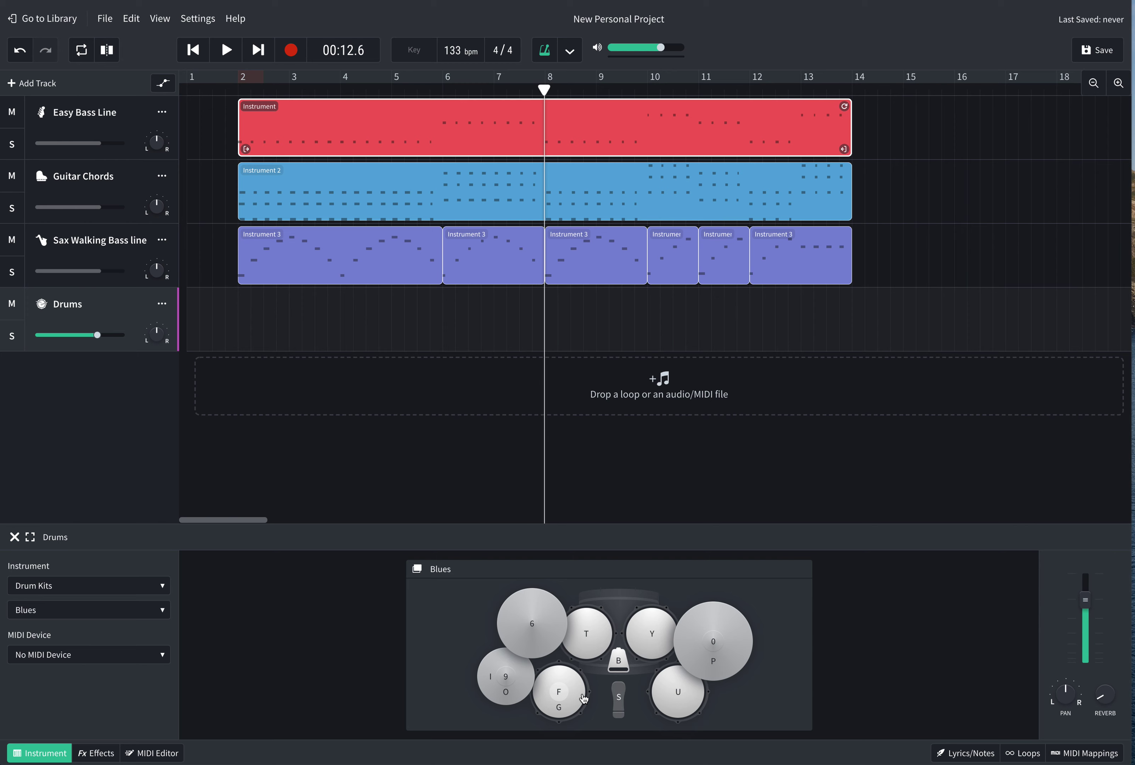
left_click(559, 696)
left_click(560, 715)
left_click(562, 714)
left_click(557, 713)
left_click(557, 715)
left_click(529, 631)
left_click(714, 644)
left_click(716, 646)
left_click(716, 646)
left_click(505, 681)
left_click(492, 683)
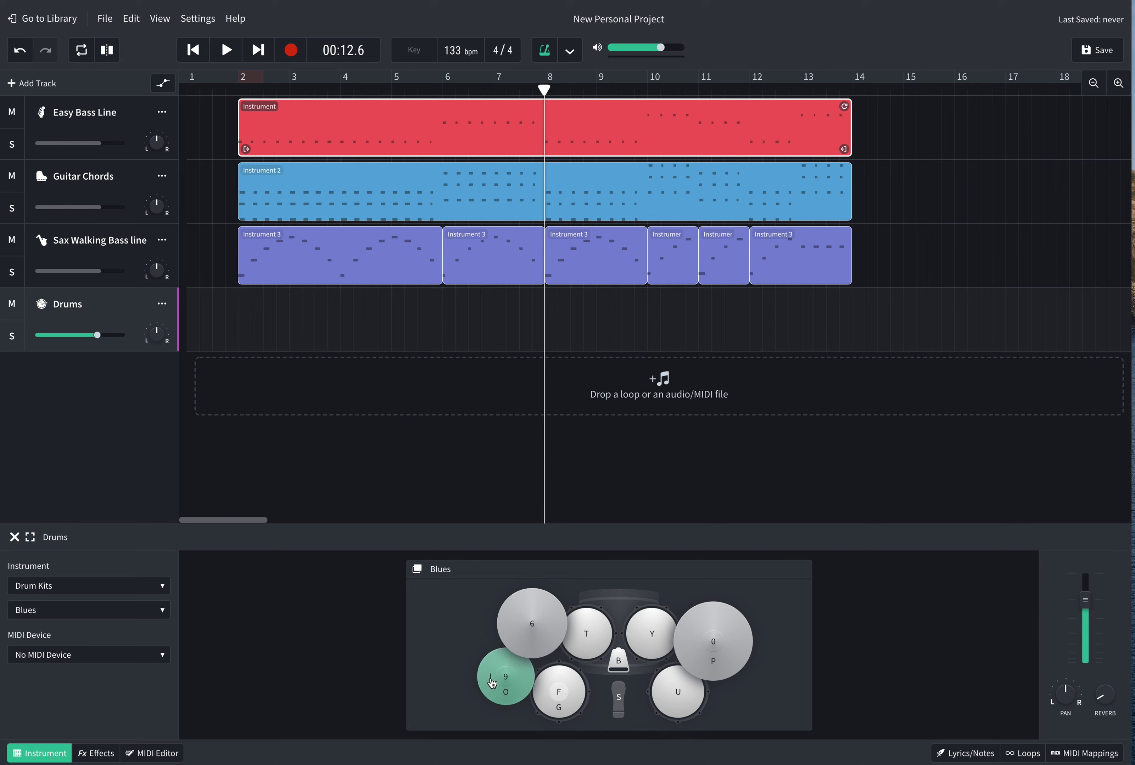
left_click(491, 684)
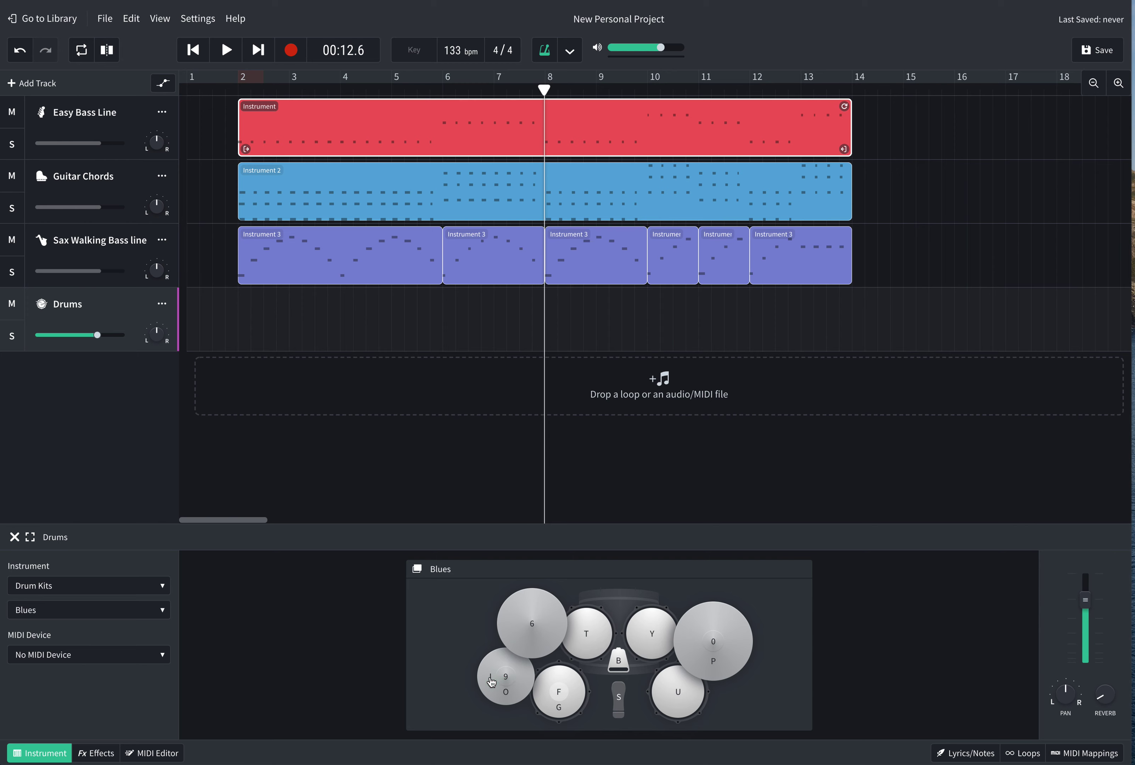
left_click(507, 698)
left_click(679, 697)
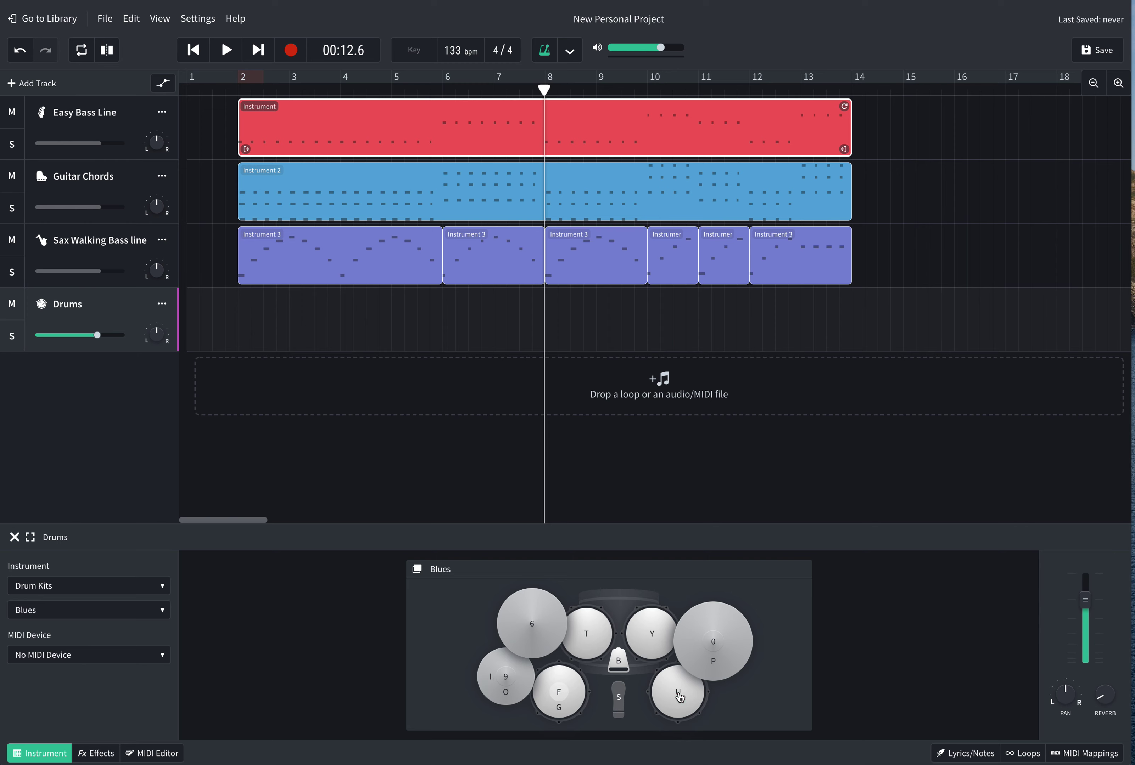
left_click(649, 645)
left_click(590, 638)
left_click(619, 663)
left_click(620, 699)
left_click(562, 699)
left_click(562, 715)
left_click(560, 711)
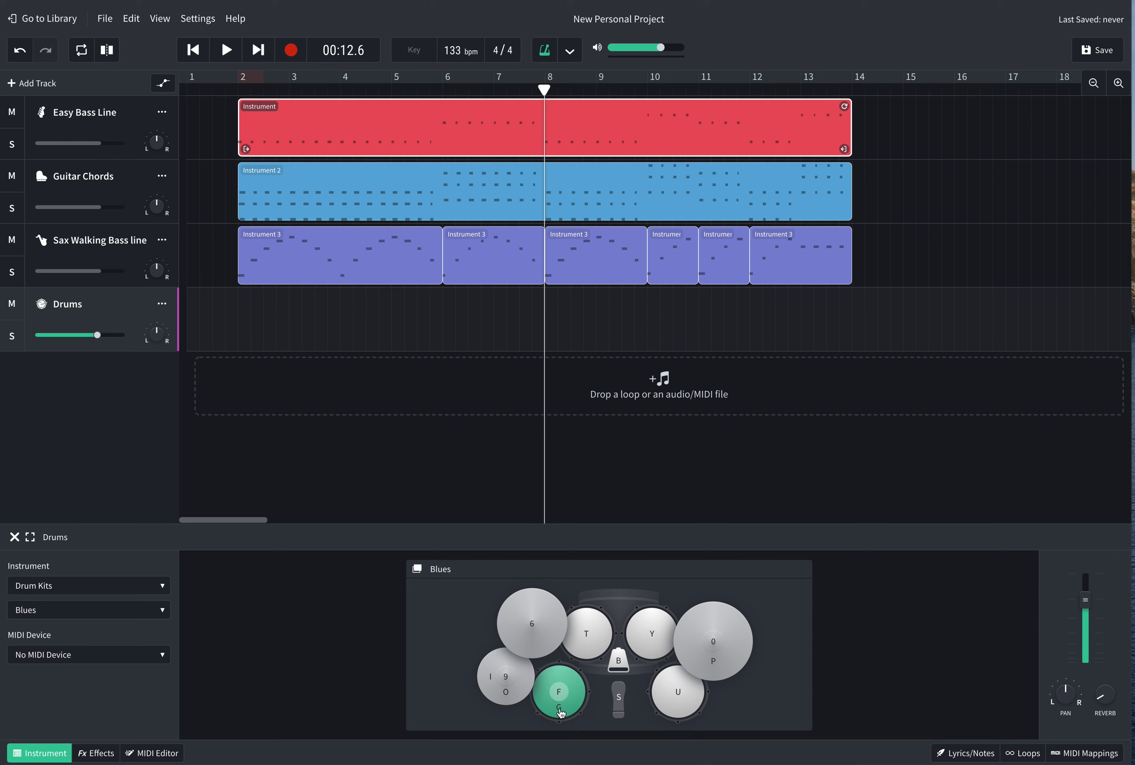
left_click(618, 700)
key("f")
left_click(617, 700)
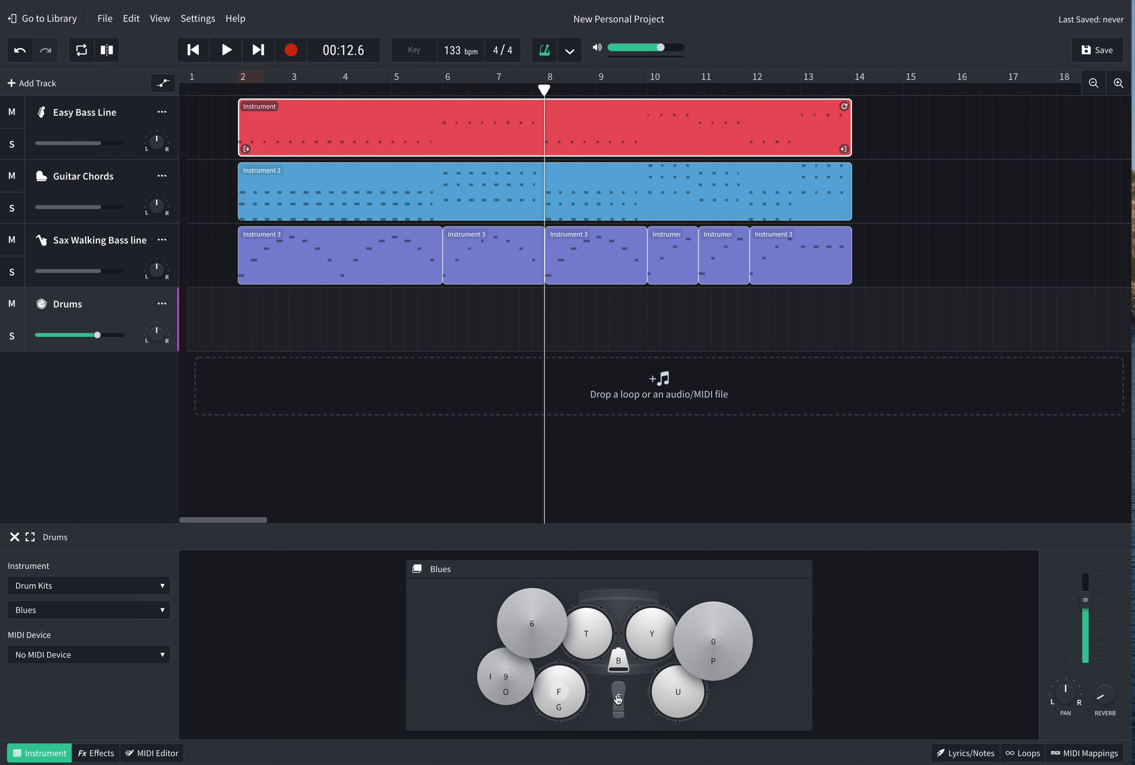
key("f")
left_click(618, 700)
key("f")
left_click(618, 700)
key("f")
Lower the tempo to 110 bpm, move the bass clip back to bar 2, and audition it
left_click_drag(451, 50, 458, 101)
left_click_drag(220, 136, 264, 142)
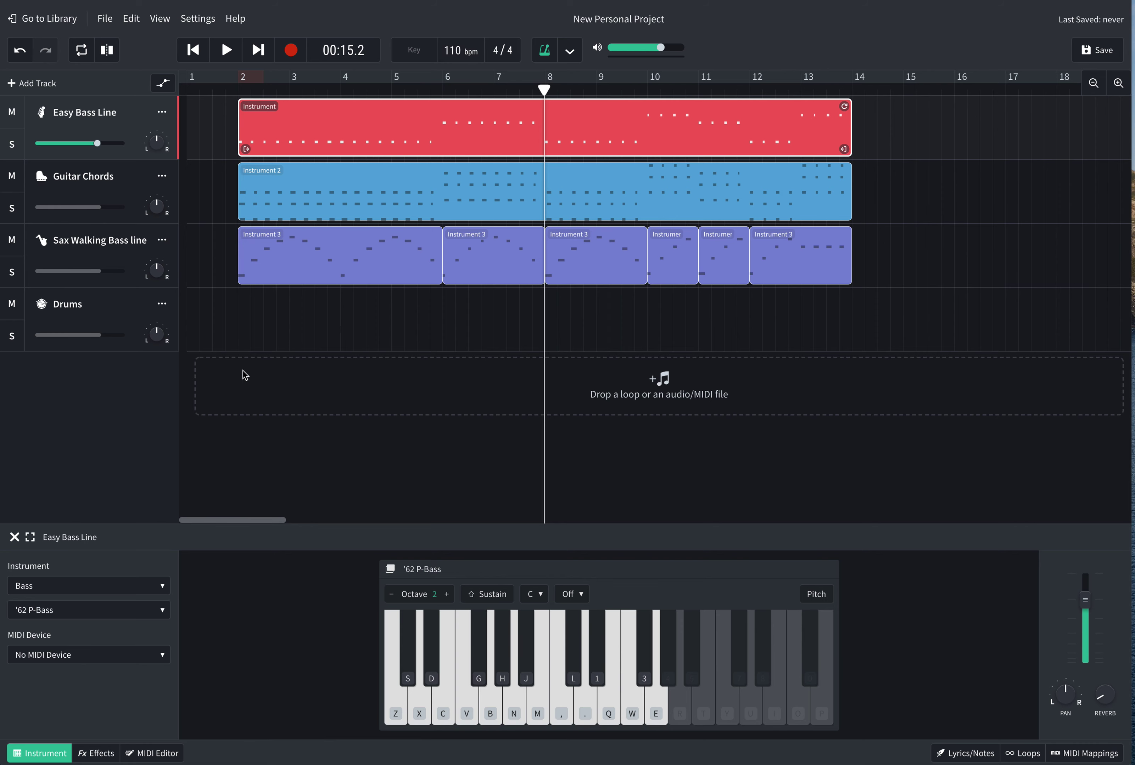
left_click(226, 50)
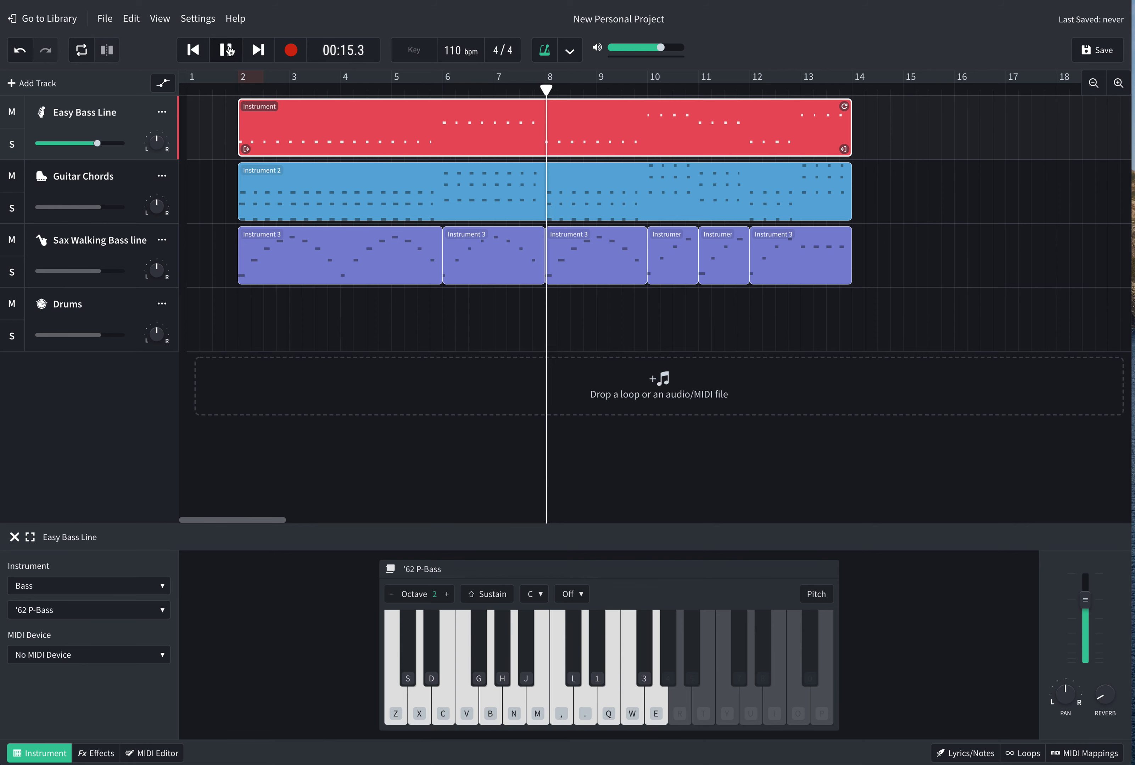
left_click(226, 50)
left_click(194, 51)
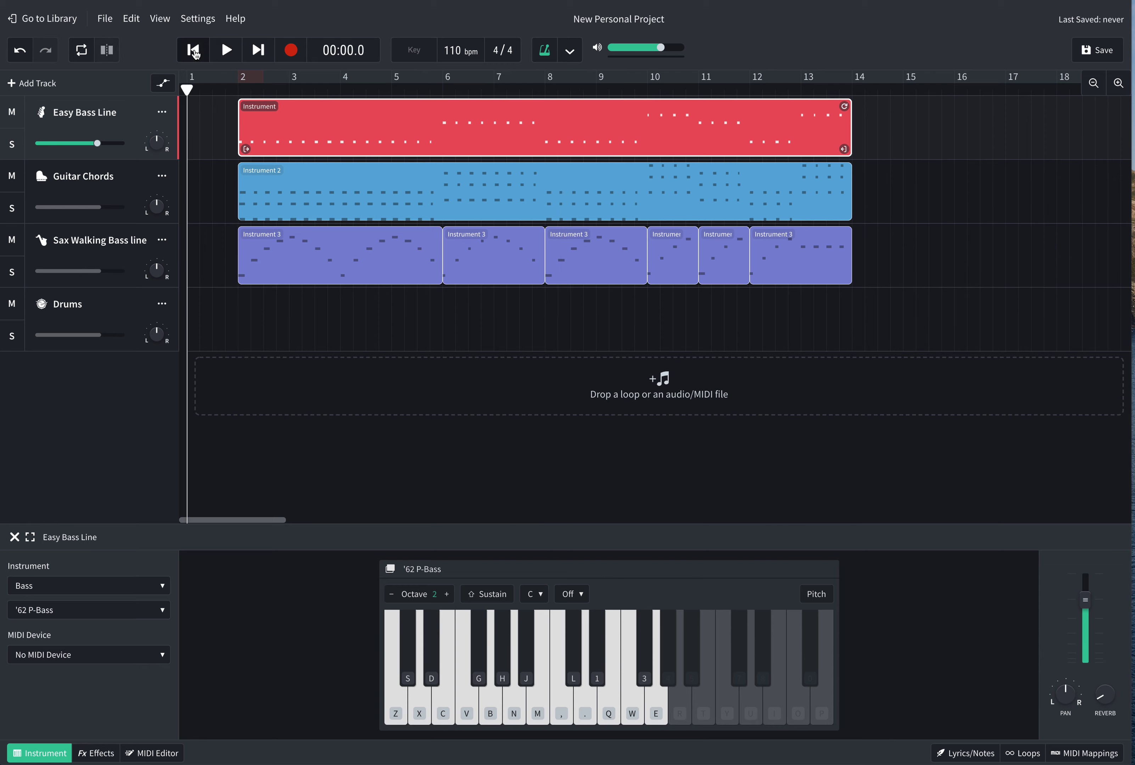
left_click(226, 50)
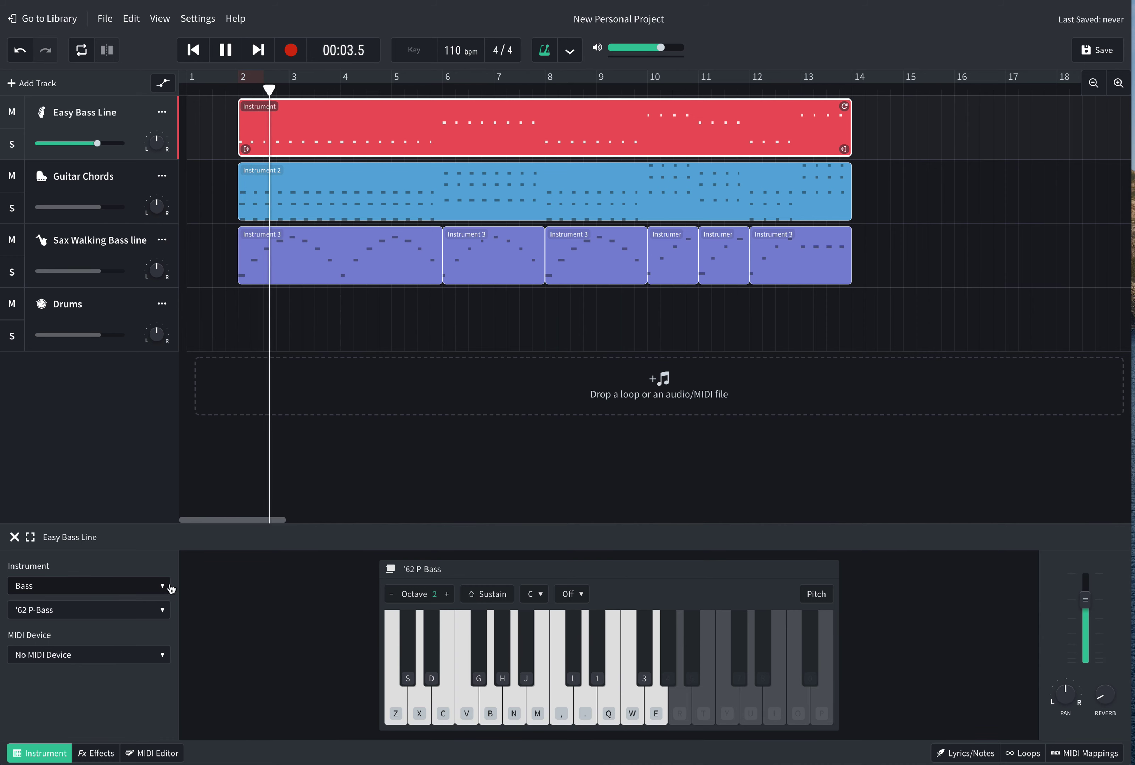
left_click(111, 317)
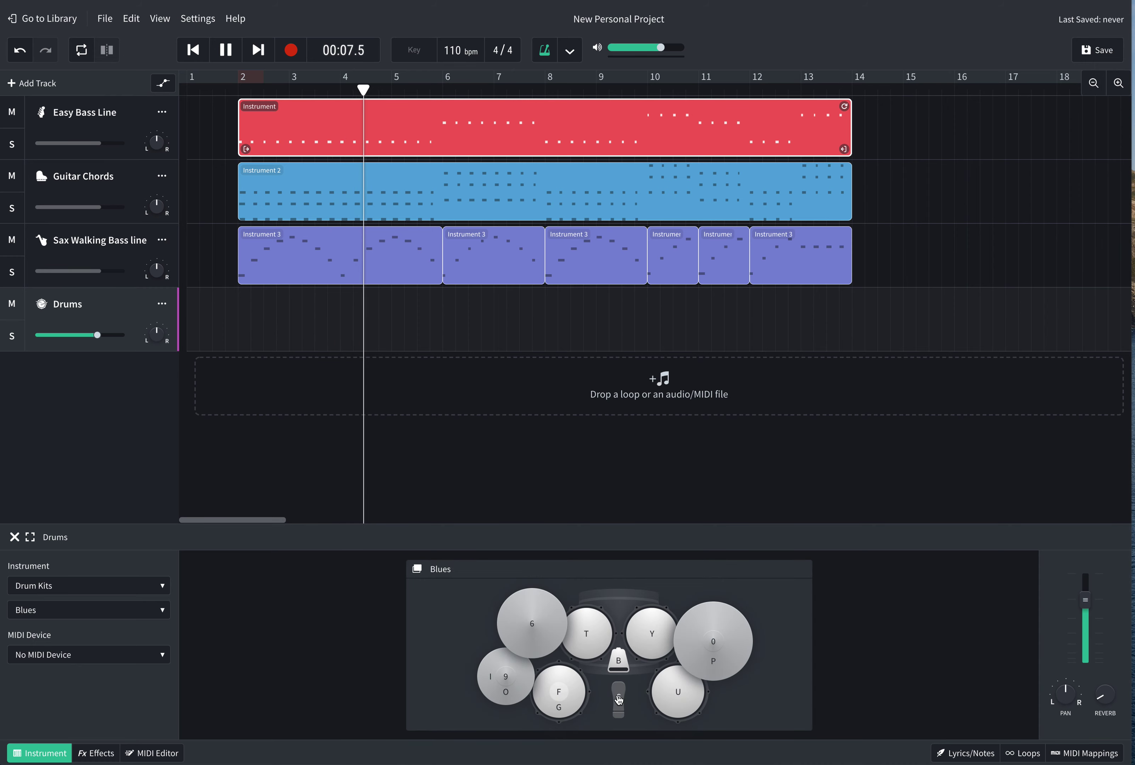
left_click(618, 700)
key("f")
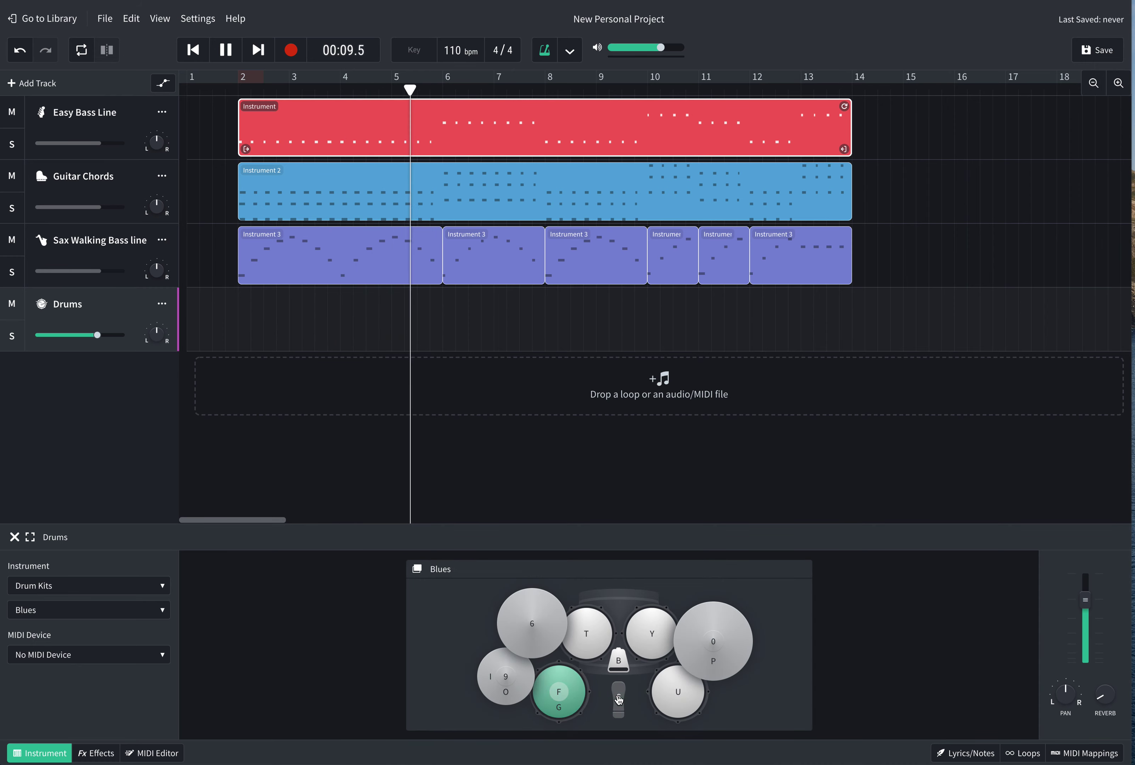
left_click(618, 700)
key("f")
left_click(618, 700)
key("f")
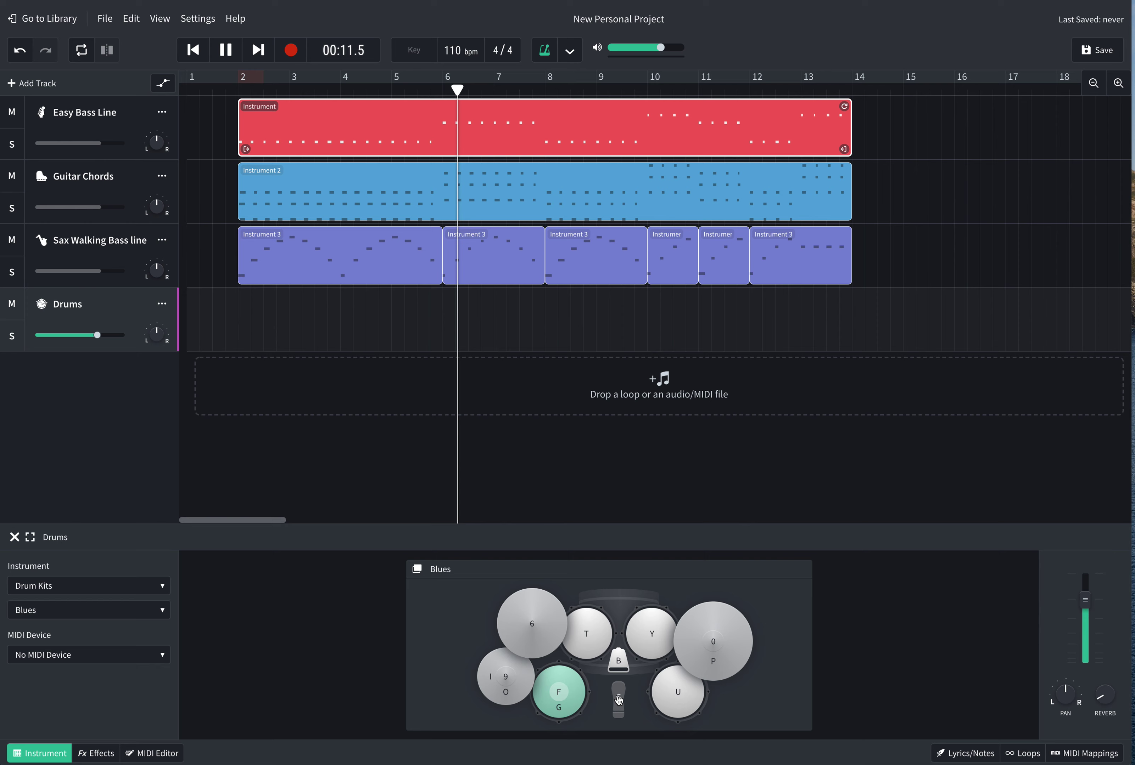
left_click(618, 699)
left_click(618, 700)
key("f")
left_click(618, 700)
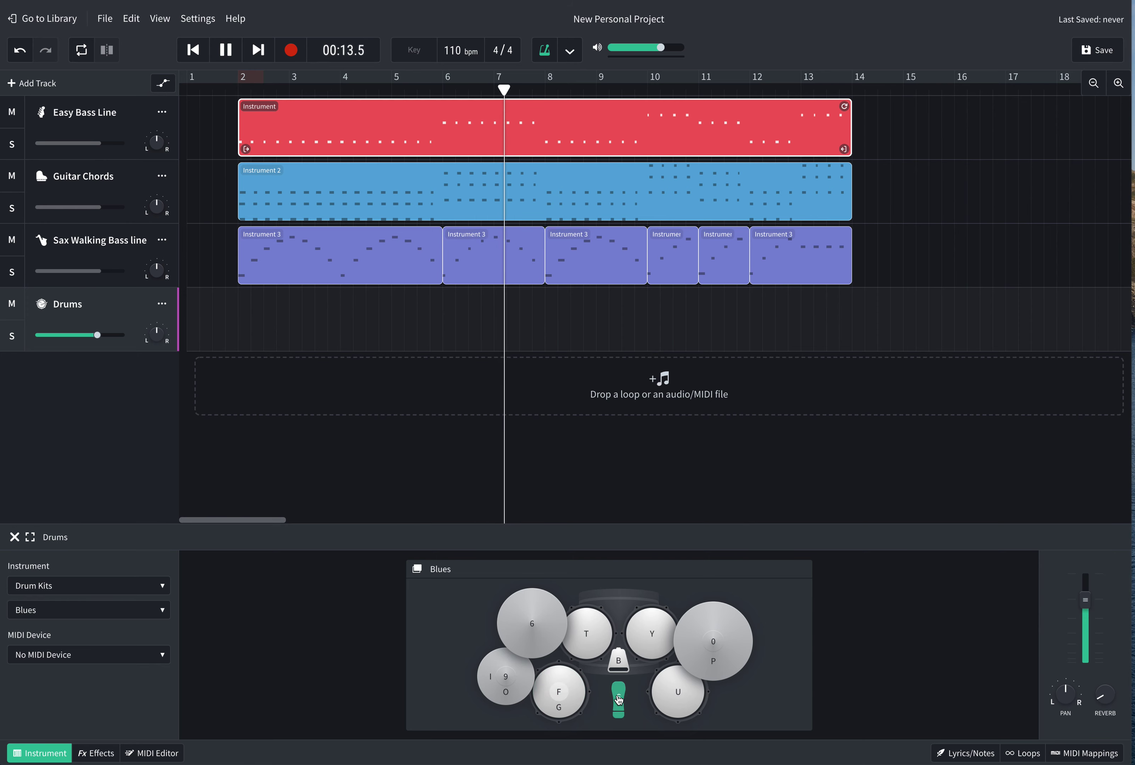
key("f")
left_click(618, 700)
key("f")
key("f")
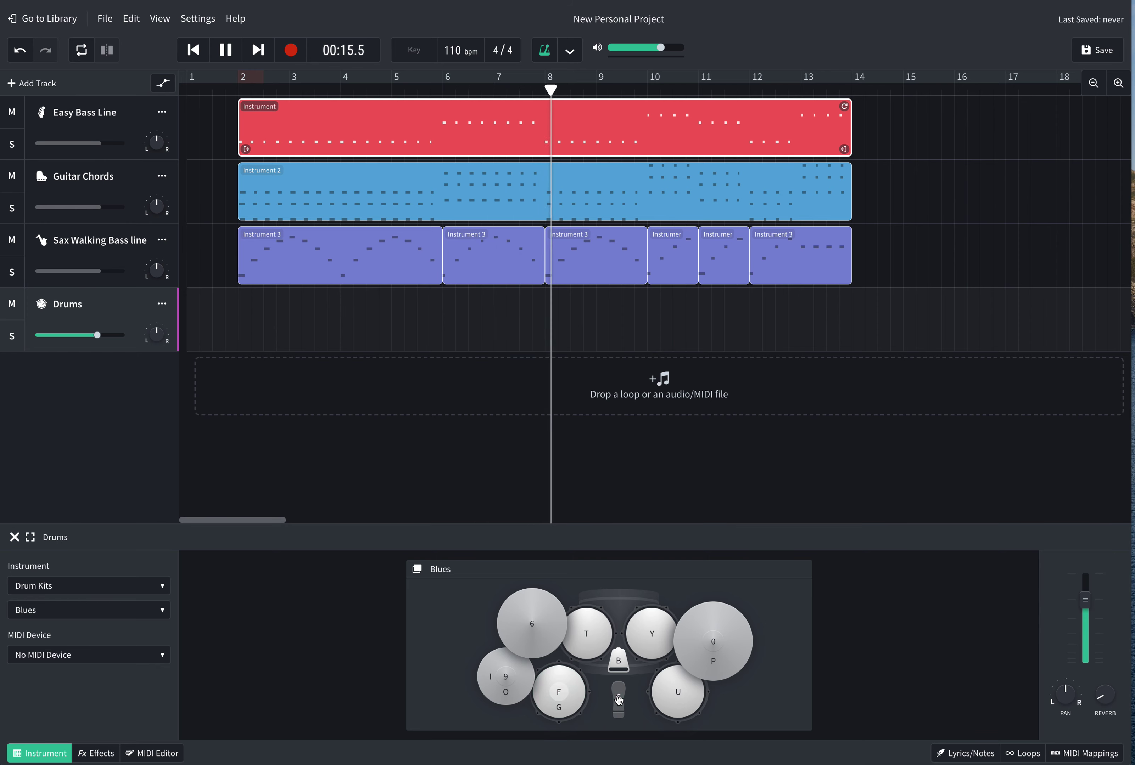
left_click(618, 700)
key("f")
left_click(618, 700)
key("f")
left_click(618, 700)
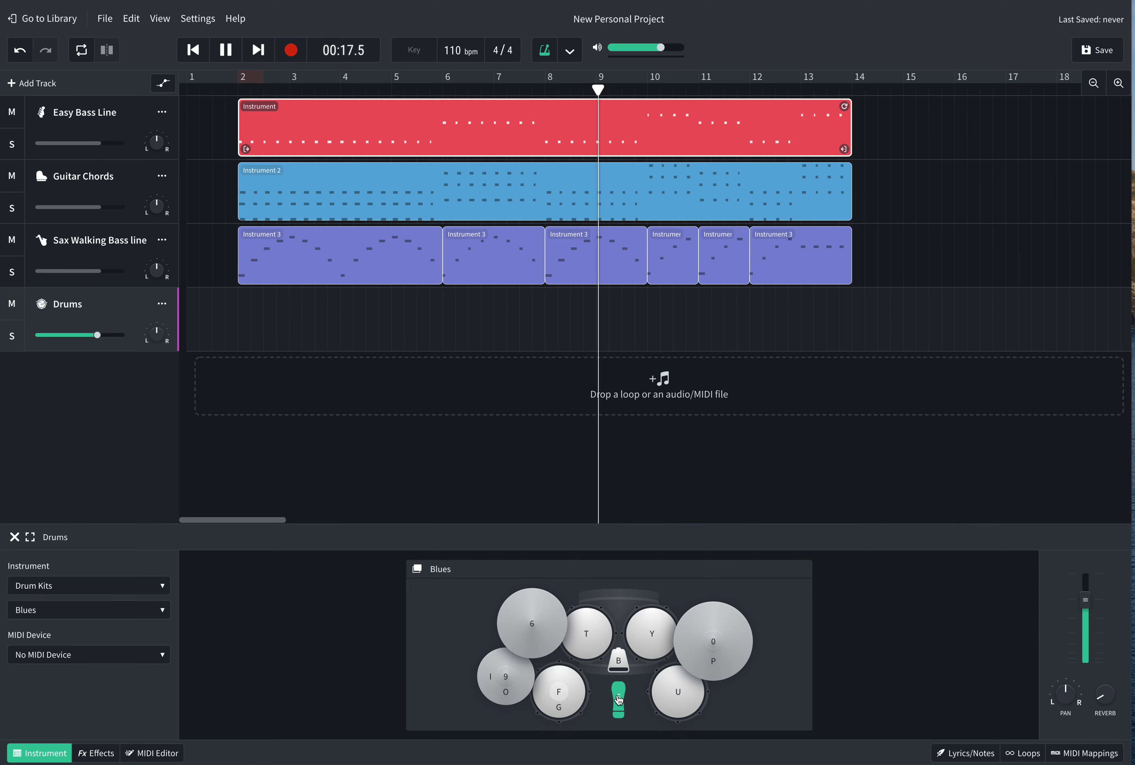
key("f")
key("f")
left_click(618, 700)
key("f")
key("f")
key("f")
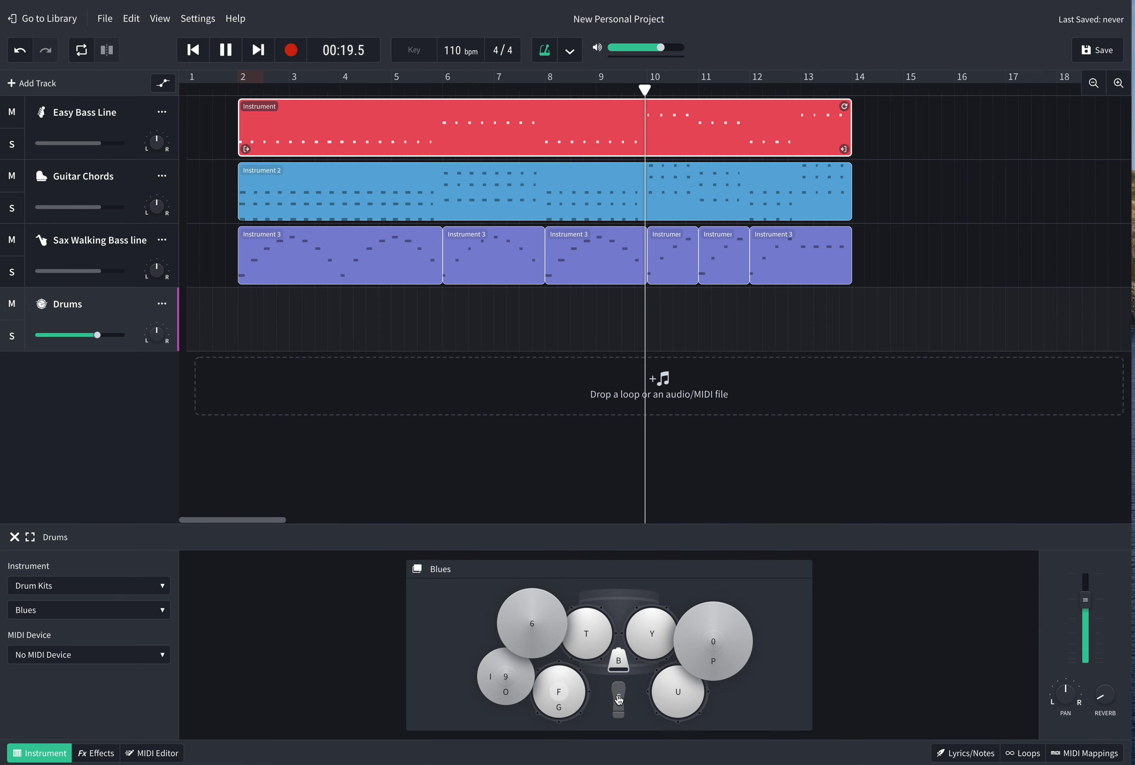
key("f")
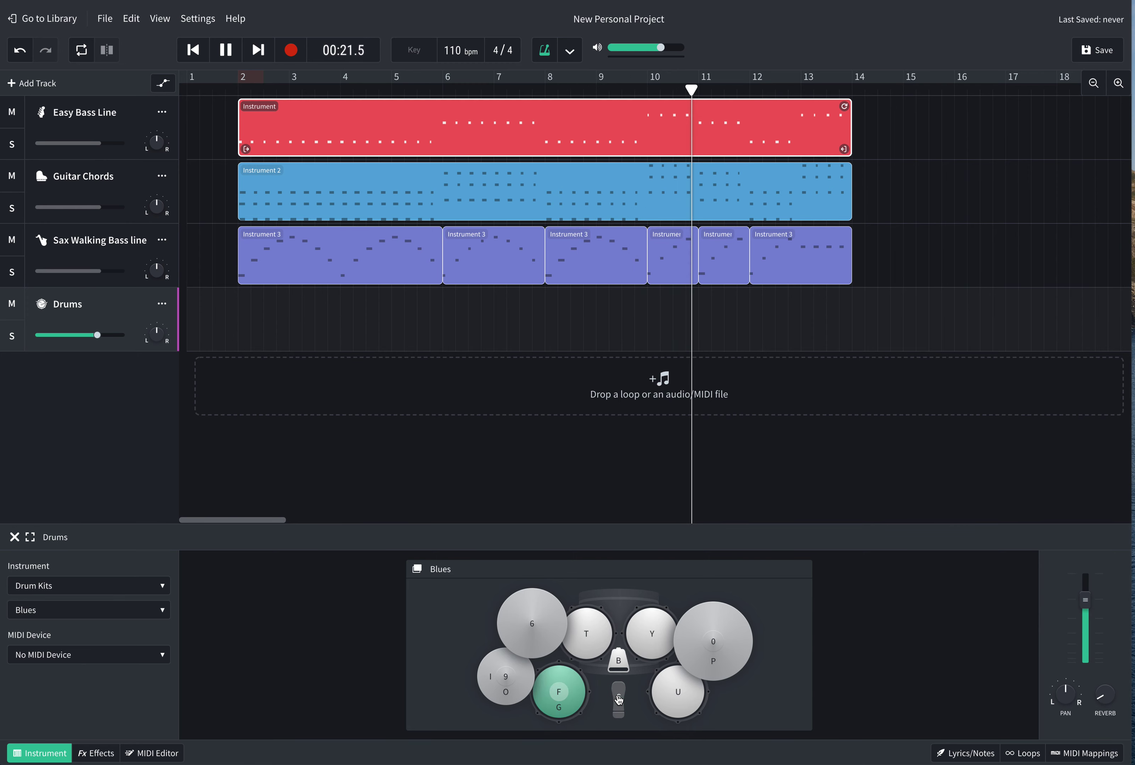
key("f")
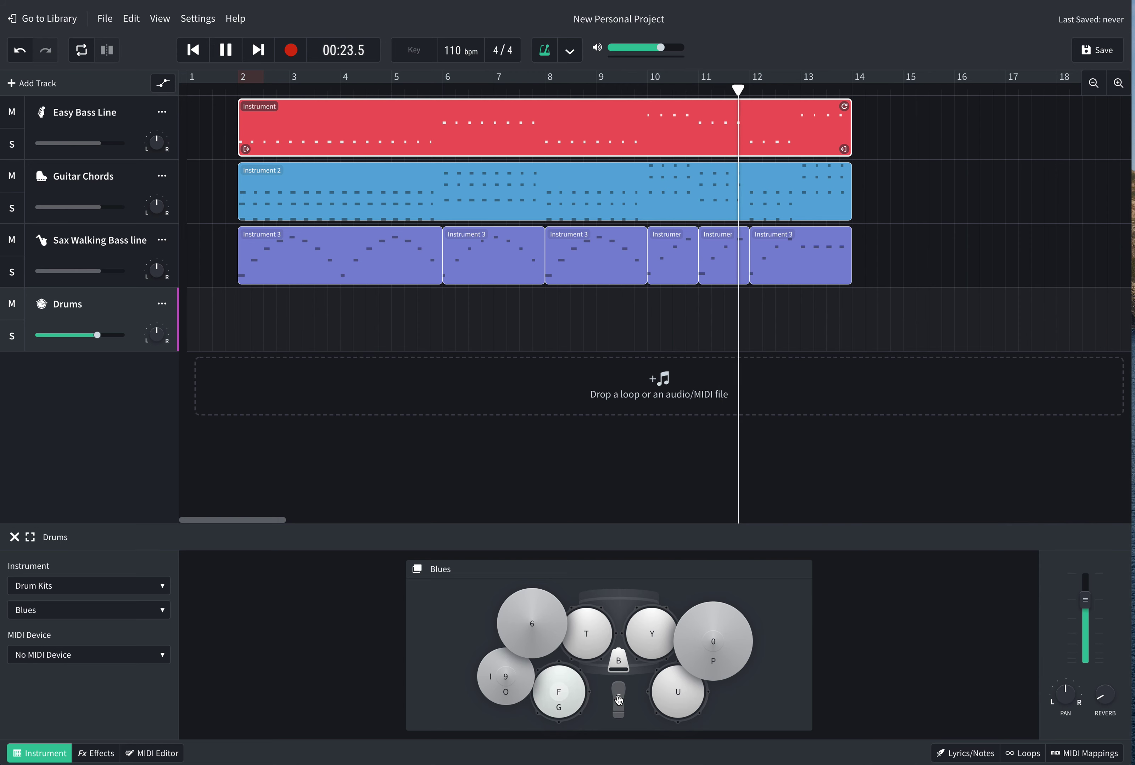
key("f")
key("space")
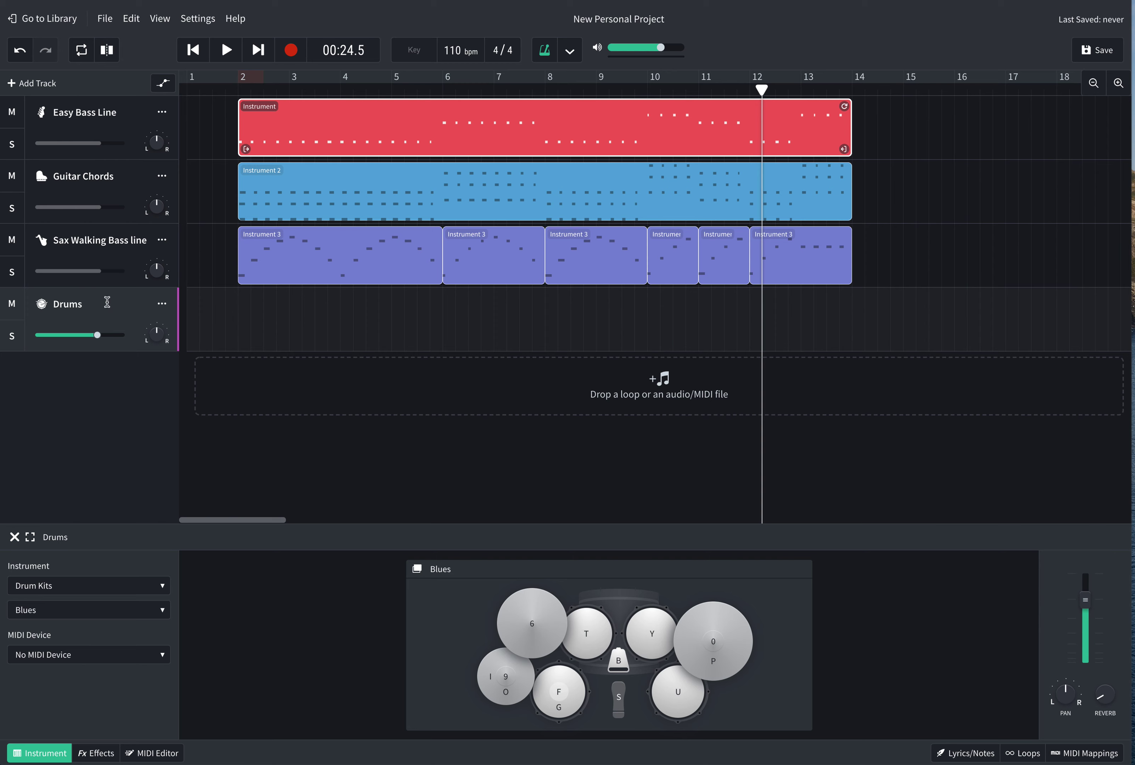
left_click(620, 703)
left_click(620, 701)
left_click(559, 696)
left_click(194, 51)
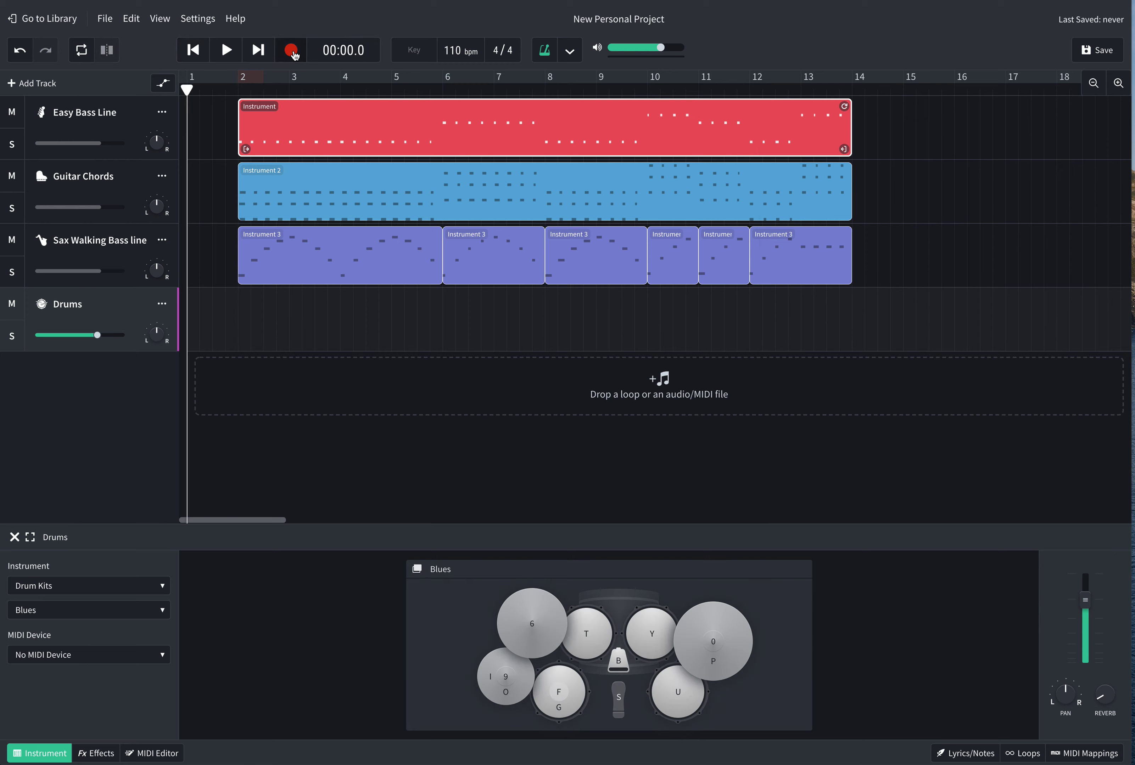
Start recording a take on the Drums track, restarting after a false start
left_click(291, 50)
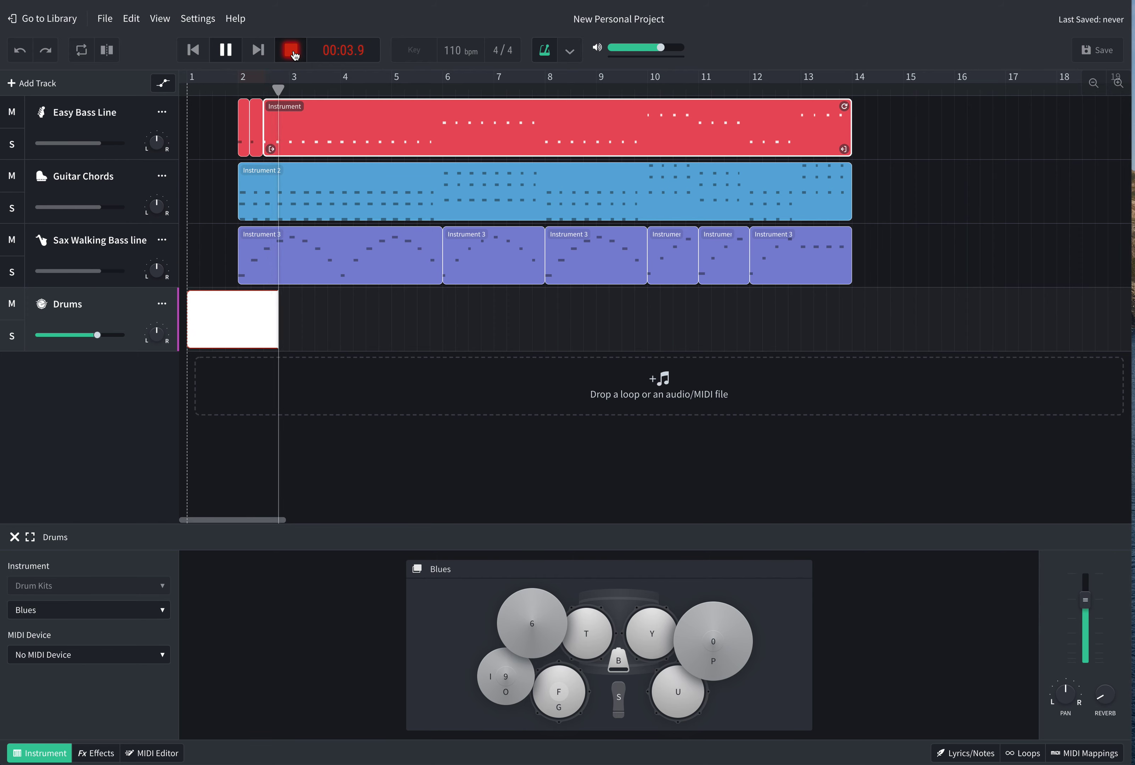
left_click(294, 53)
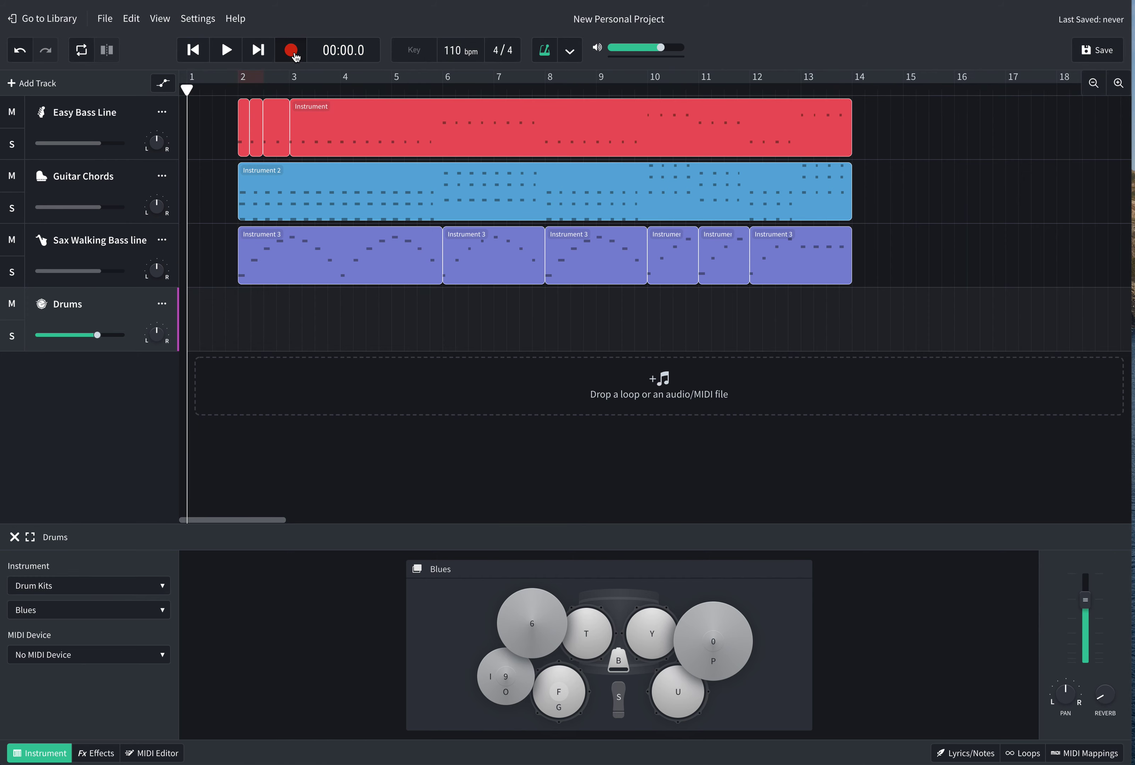
left_click(292, 50)
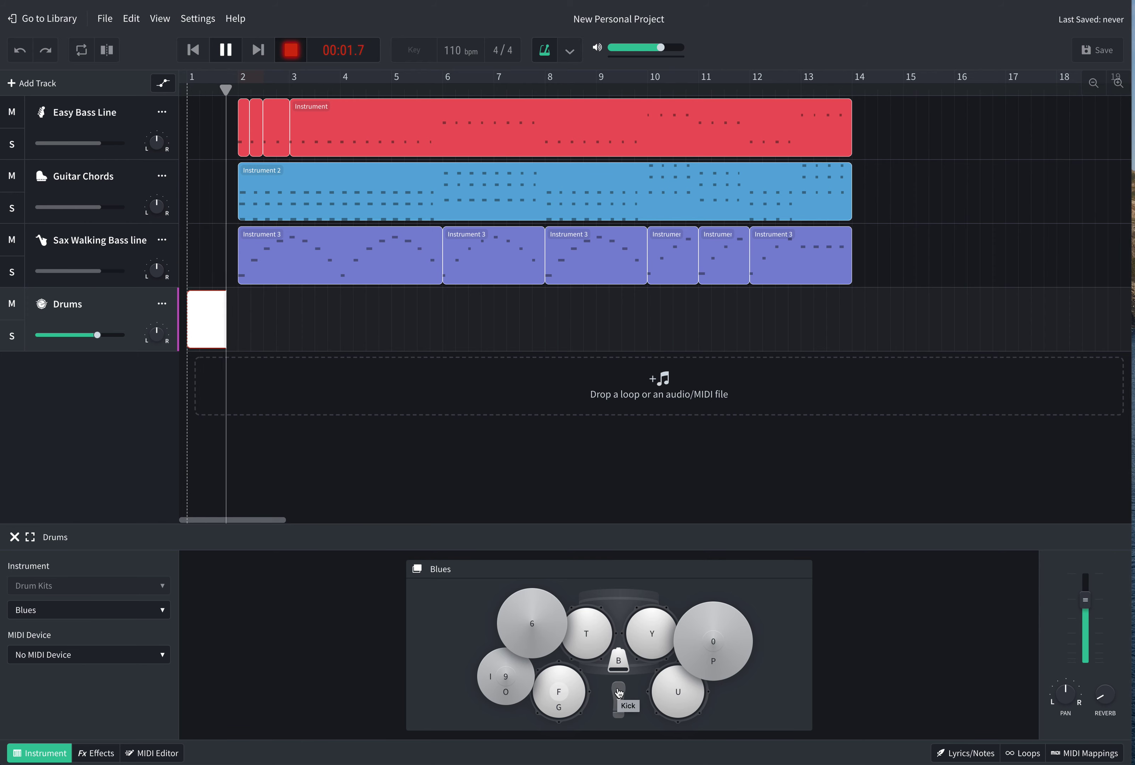
Play alternating kick-pedal and F-key snare hits into the take, then stop recording
left_click(618, 693)
key("f")
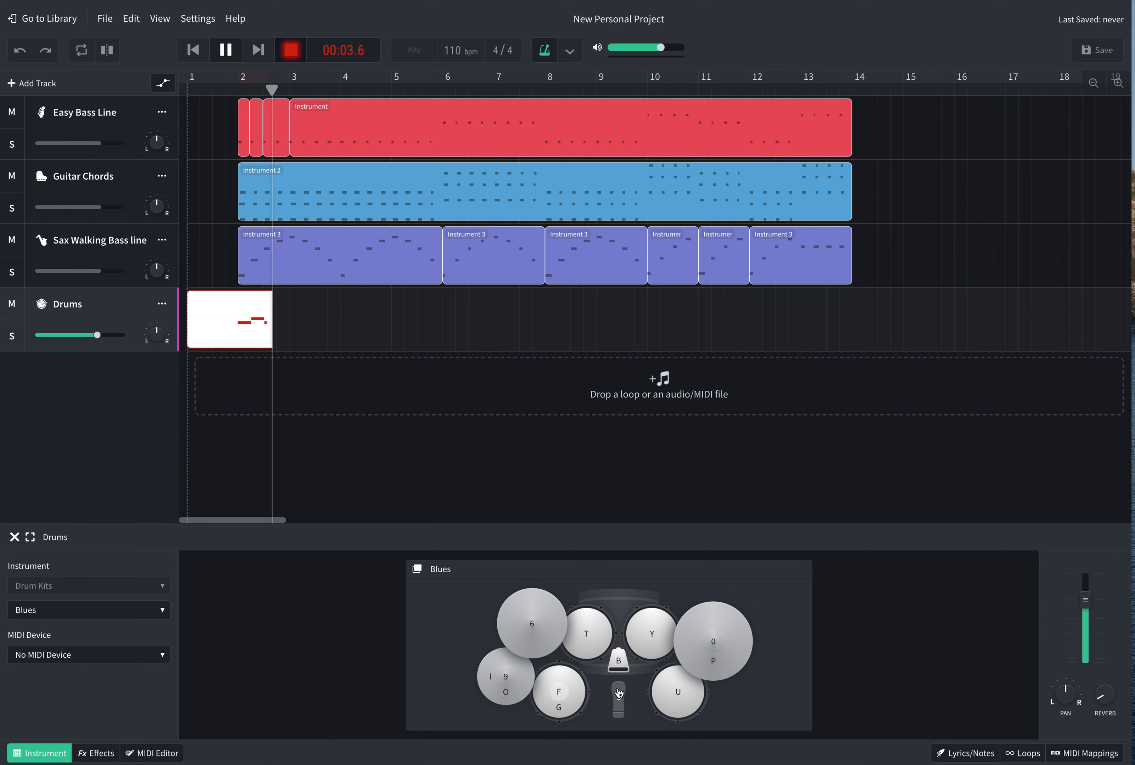
key("f")
left_click(618, 693)
key("f")
left_click(618, 693)
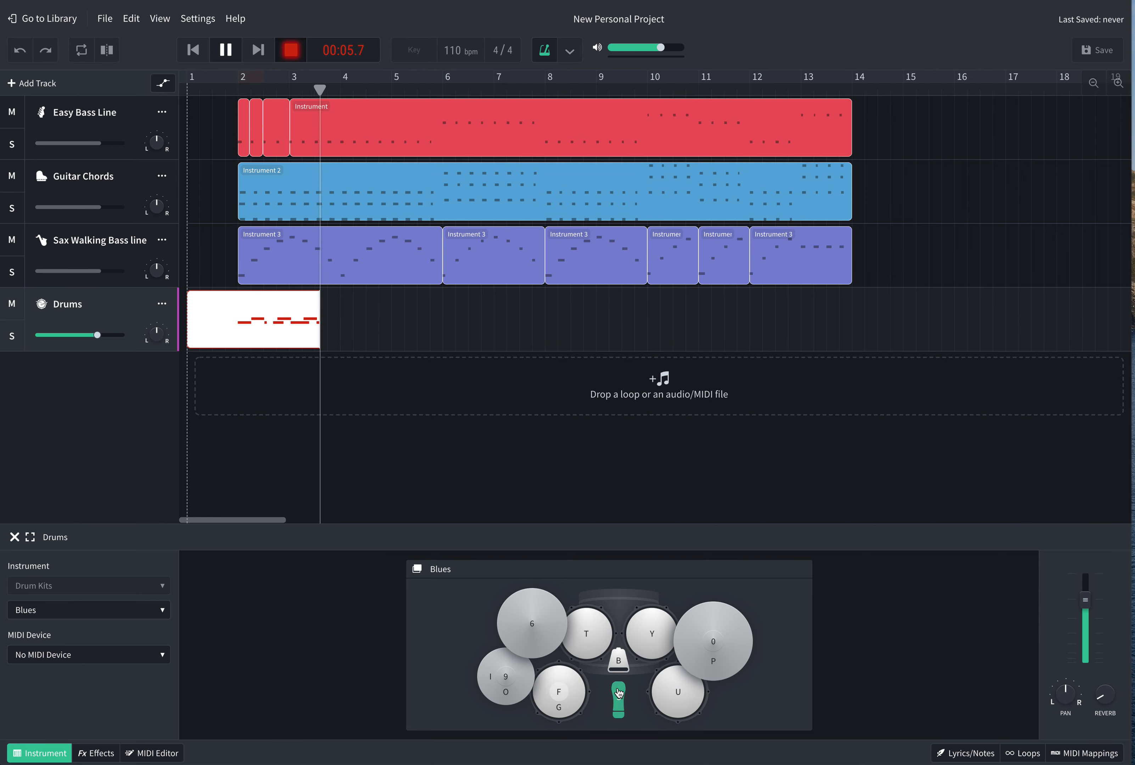
key("f")
key("f")
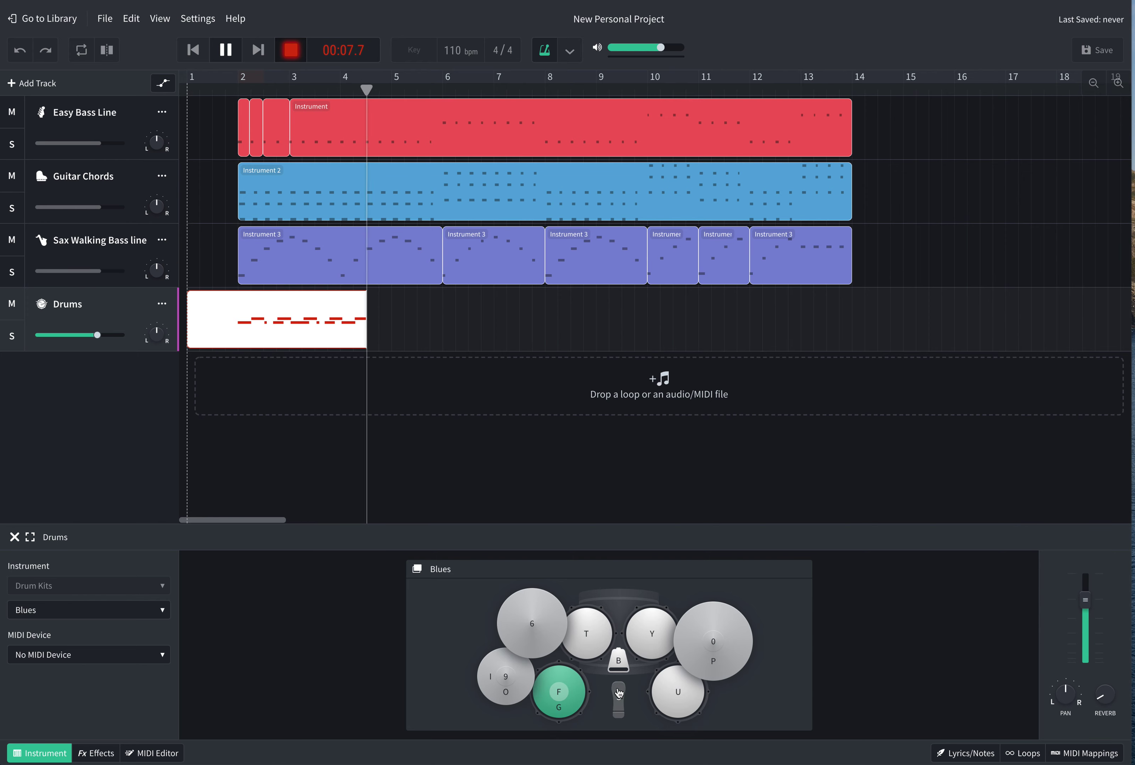
left_click(618, 693)
key("f")
left_click(618, 693)
key("f")
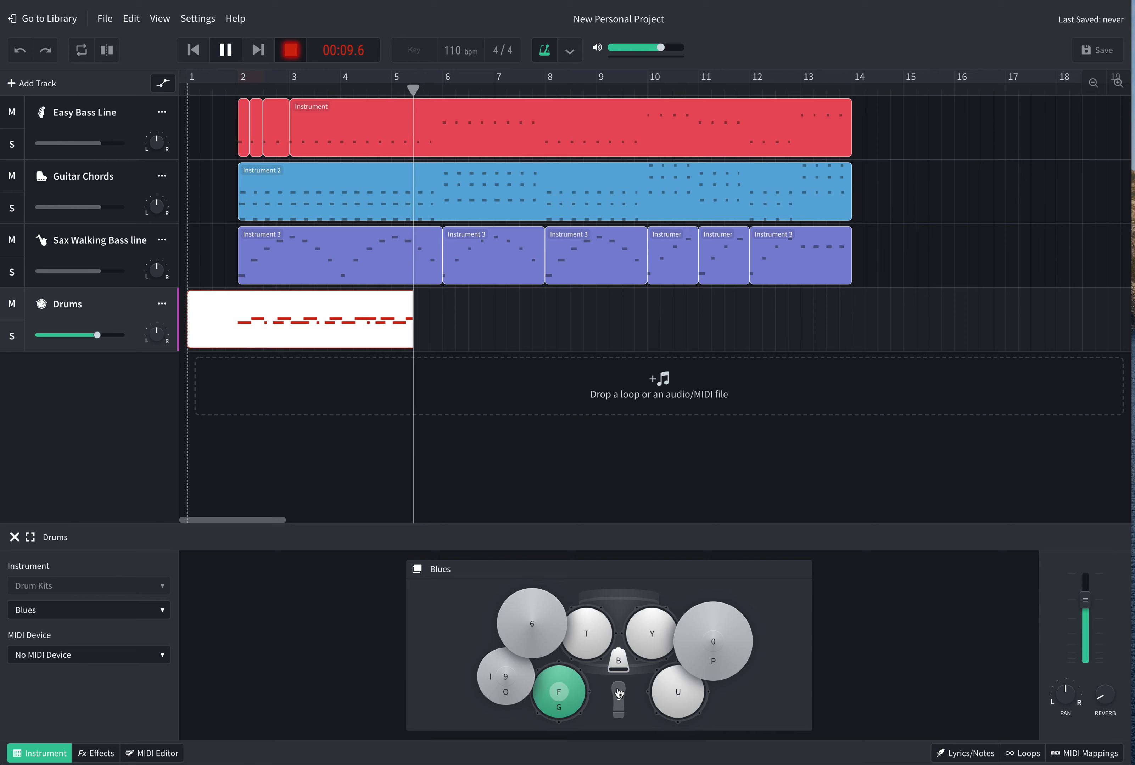
left_click(618, 693)
key("f")
key("space")
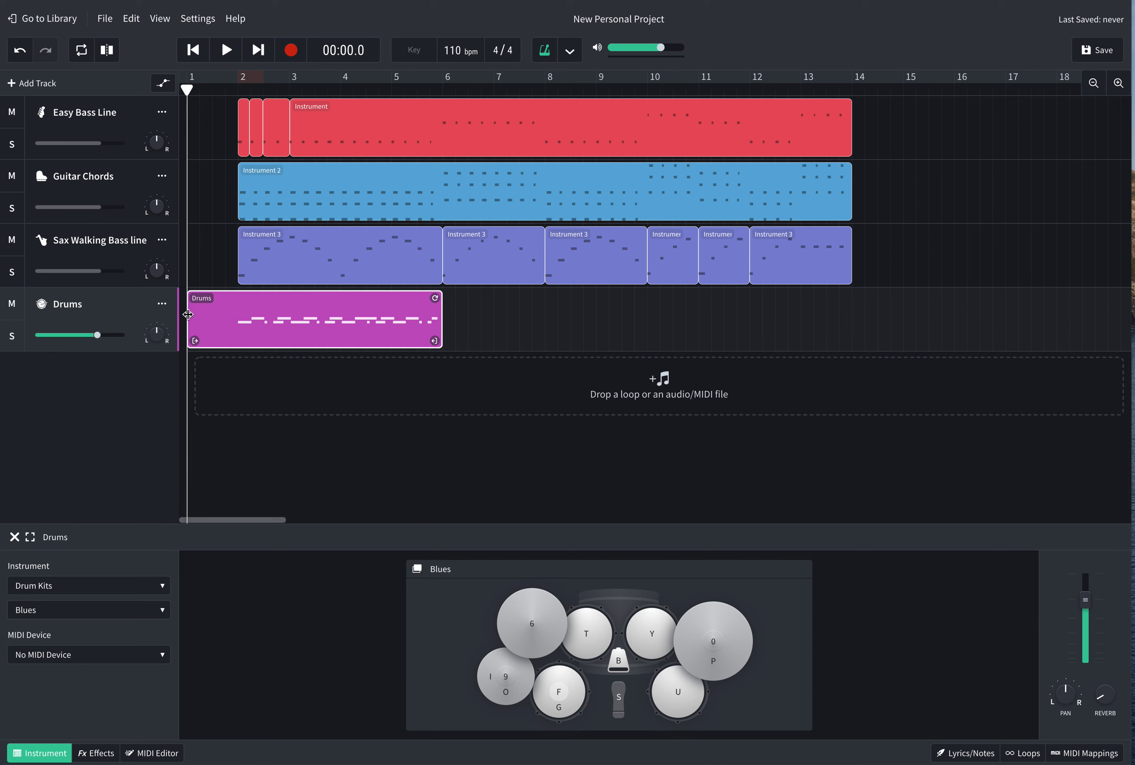
Trim the Drums clip to start at bar 2, copy it to bars 6 and 10, and replay from the start
key("space")
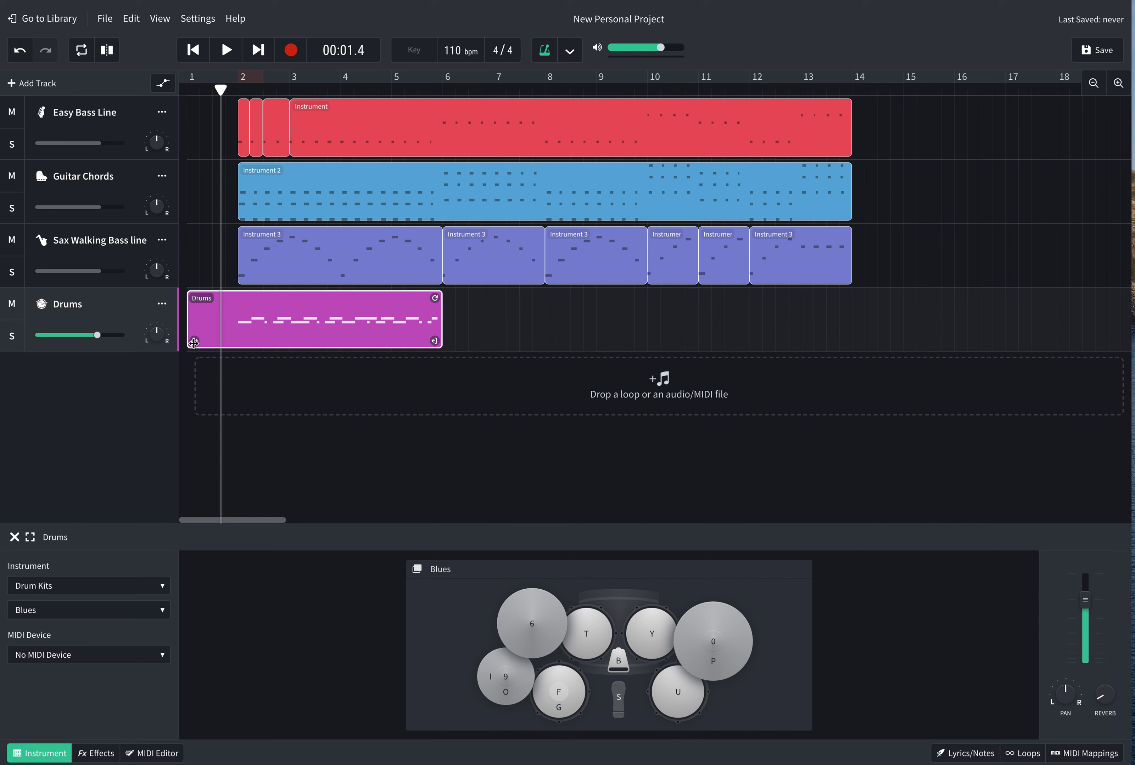
left_click_drag(194, 343, 241, 341)
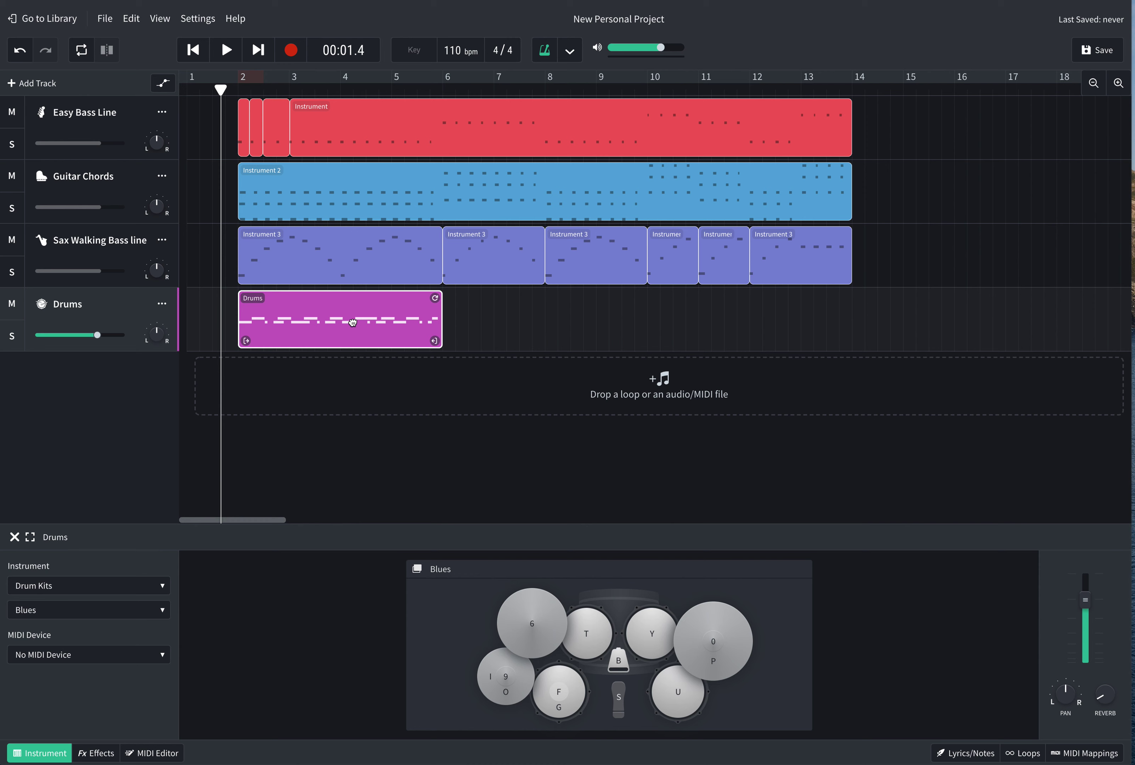
left_click_drag(353, 323, 719, 320)
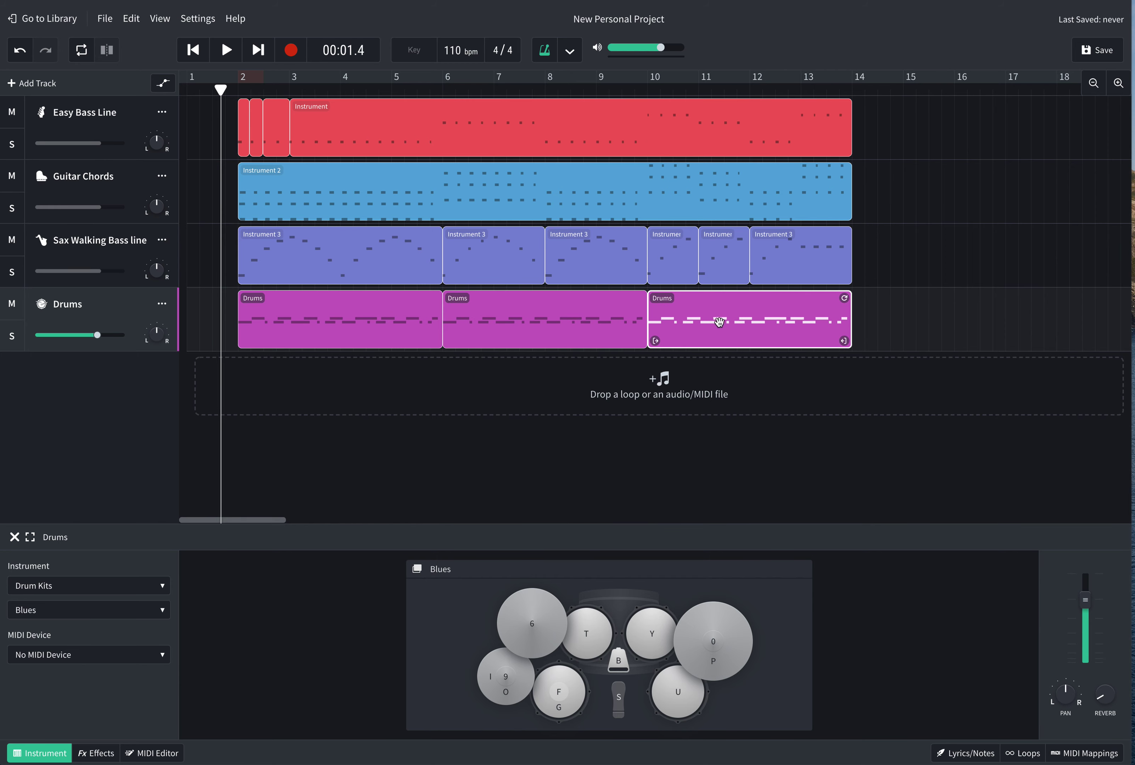
left_click(369, 376)
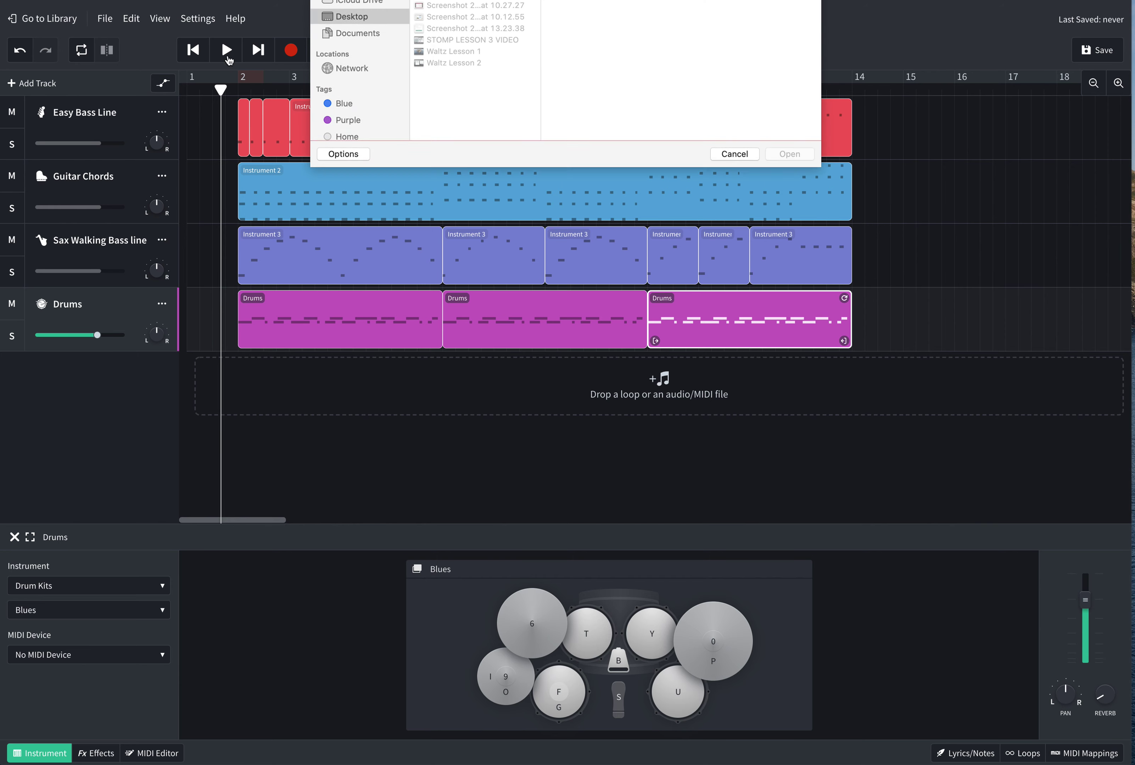
key("Escape")
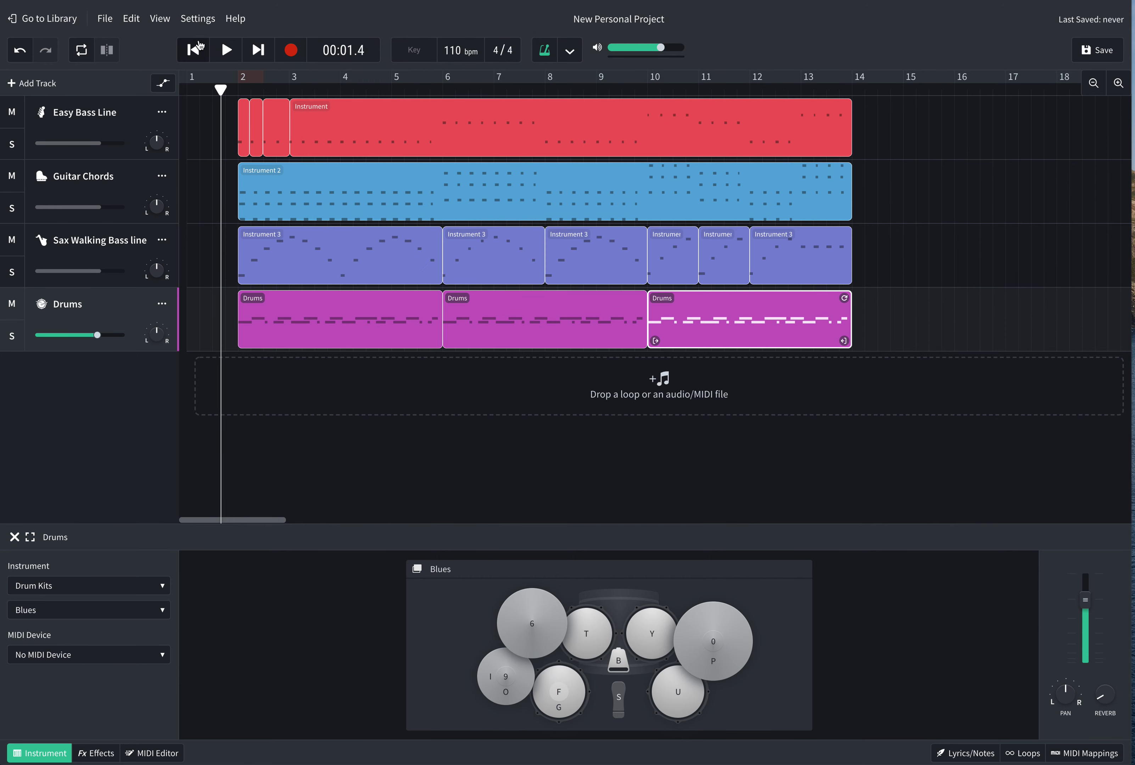
left_click(193, 50)
left_click(225, 50)
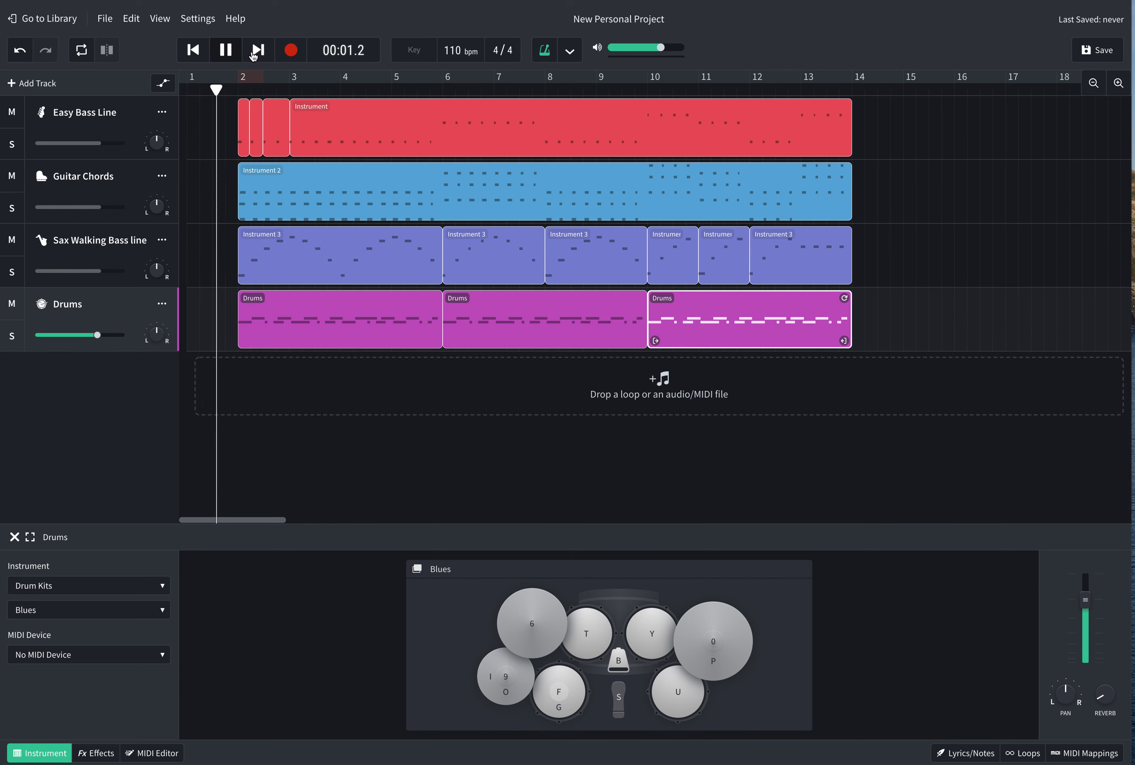
Turn off the metronome and stop playback after hearing the arrangement
left_click(543, 51)
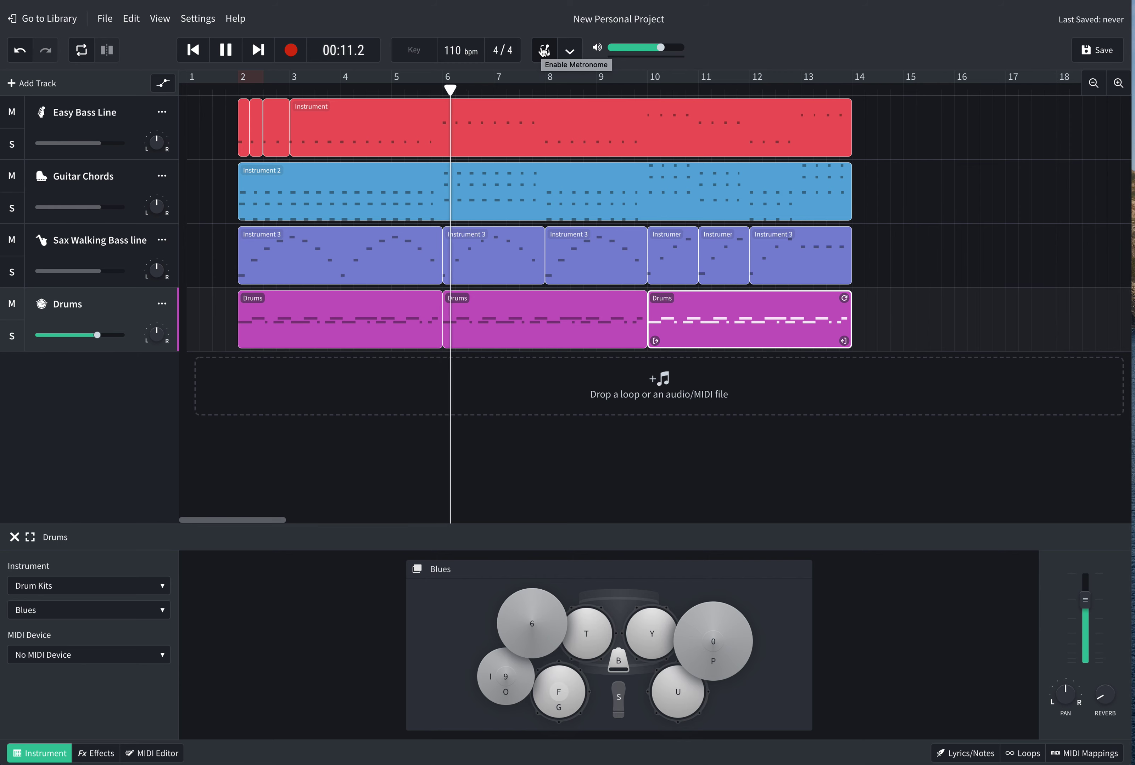
key("space")
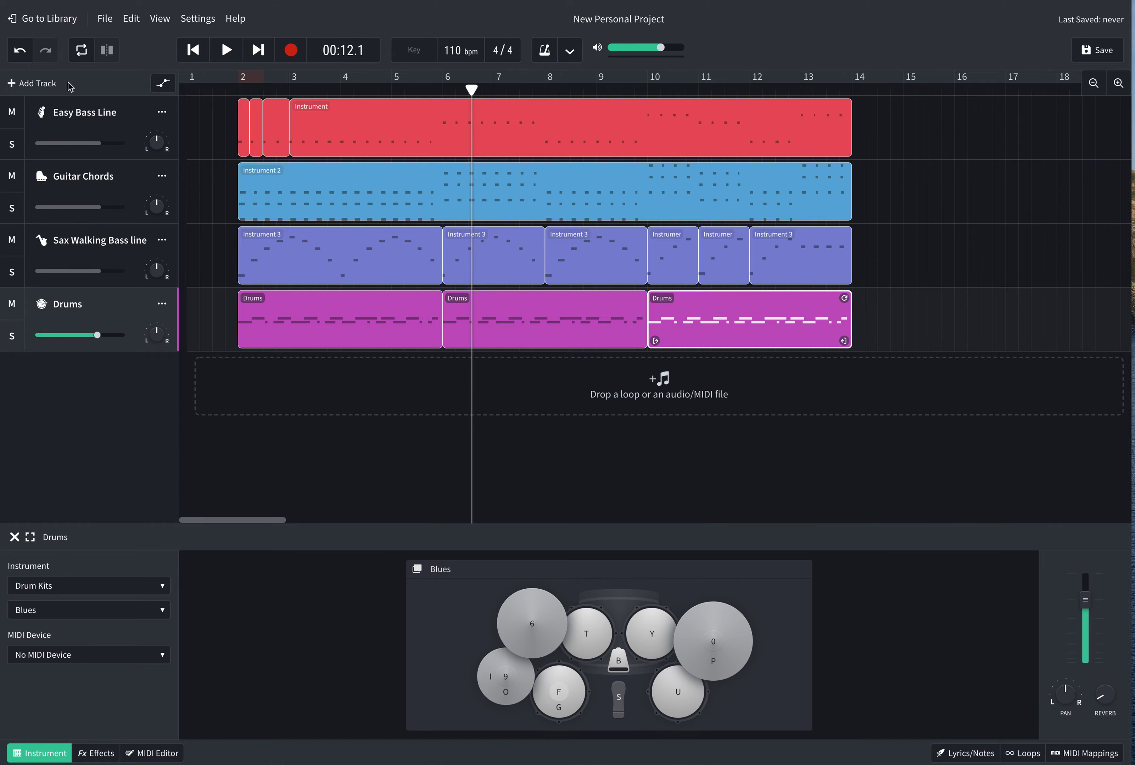
Add a new instrument track set to the Drum Kits category with the Blues preset
left_click(30, 85)
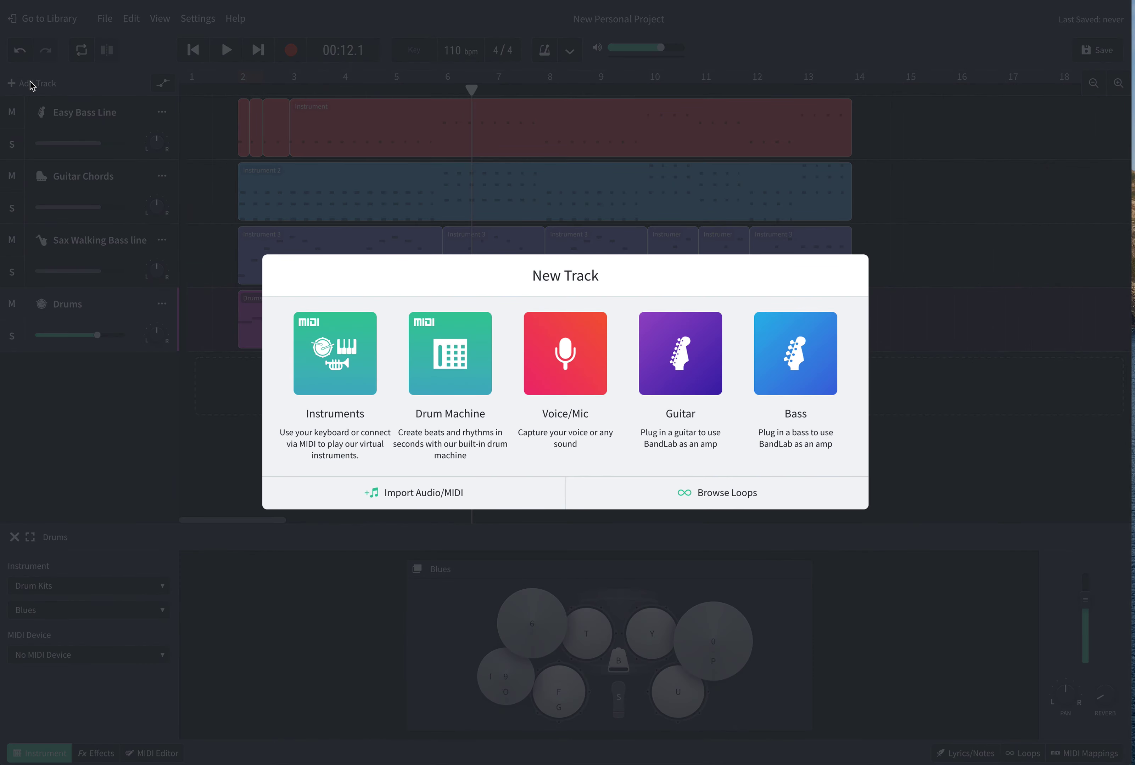
left_click(375, 347)
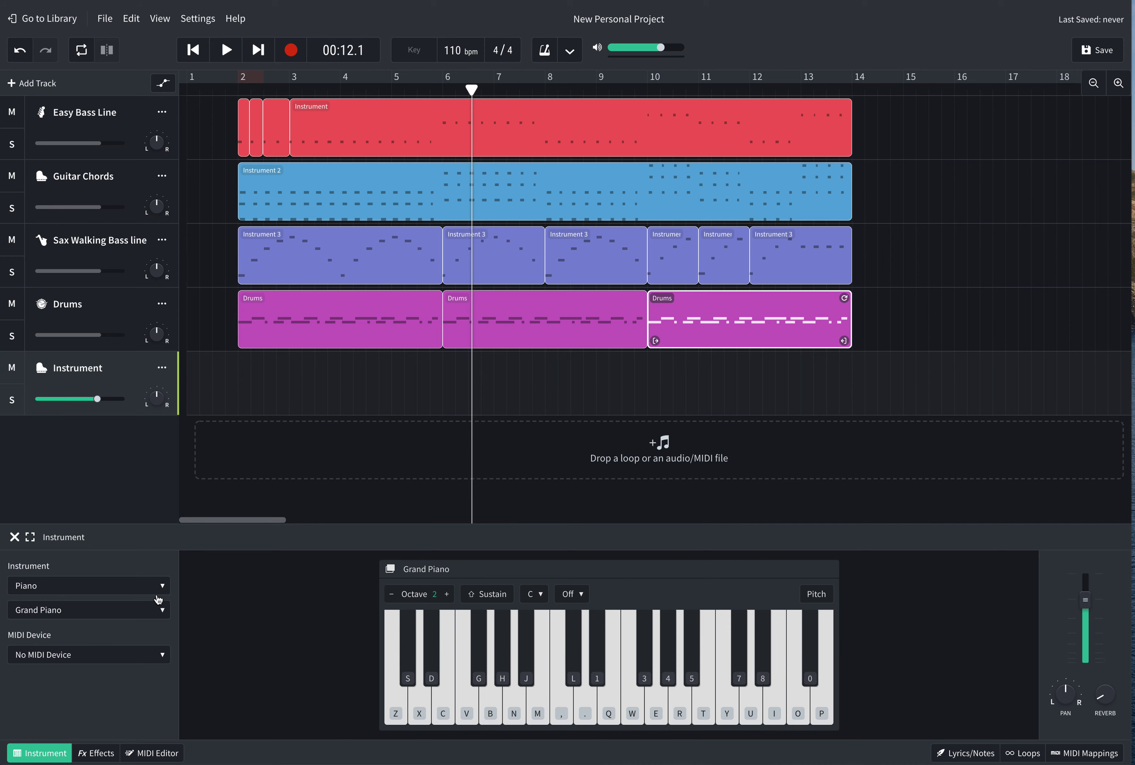
left_click(161, 586)
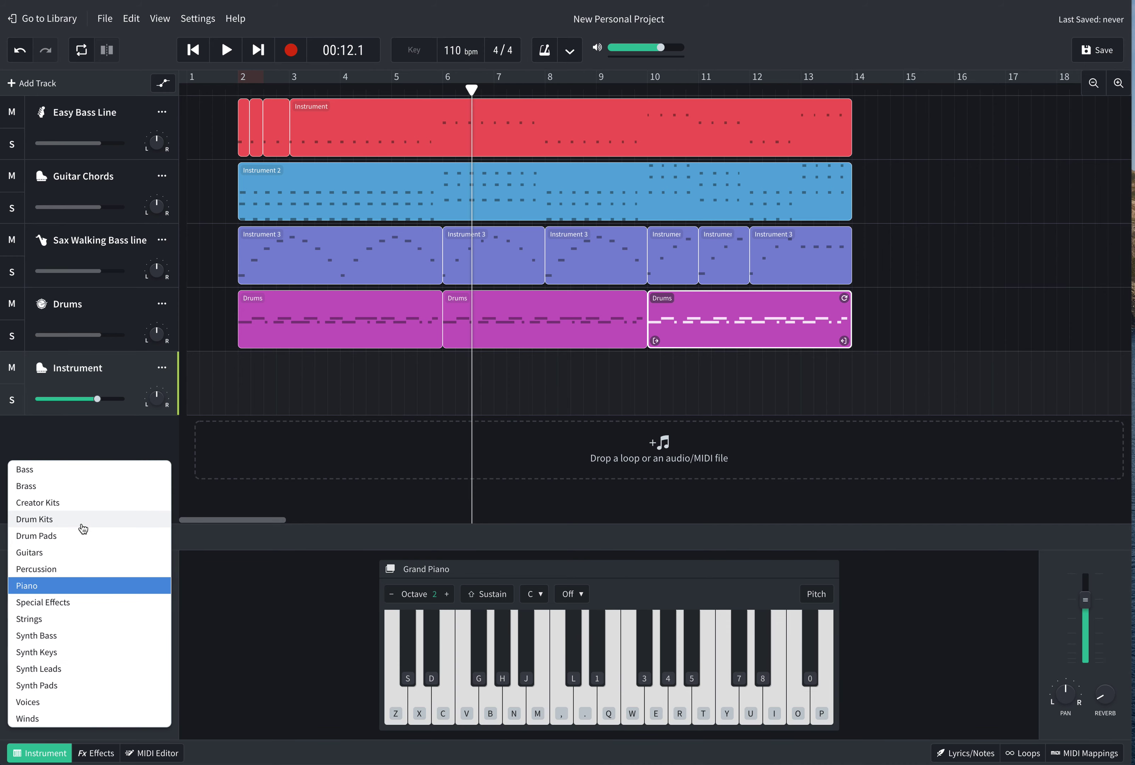
left_click(82, 528)
left_click(162, 611)
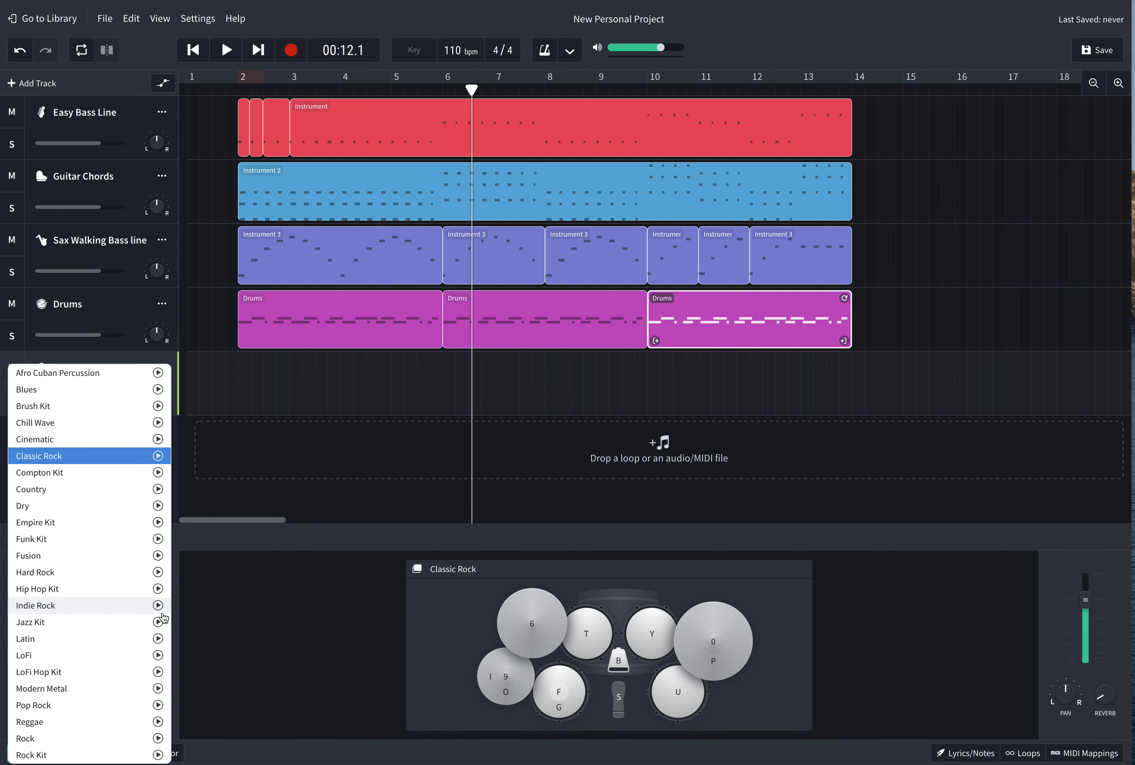
left_click(81, 391)
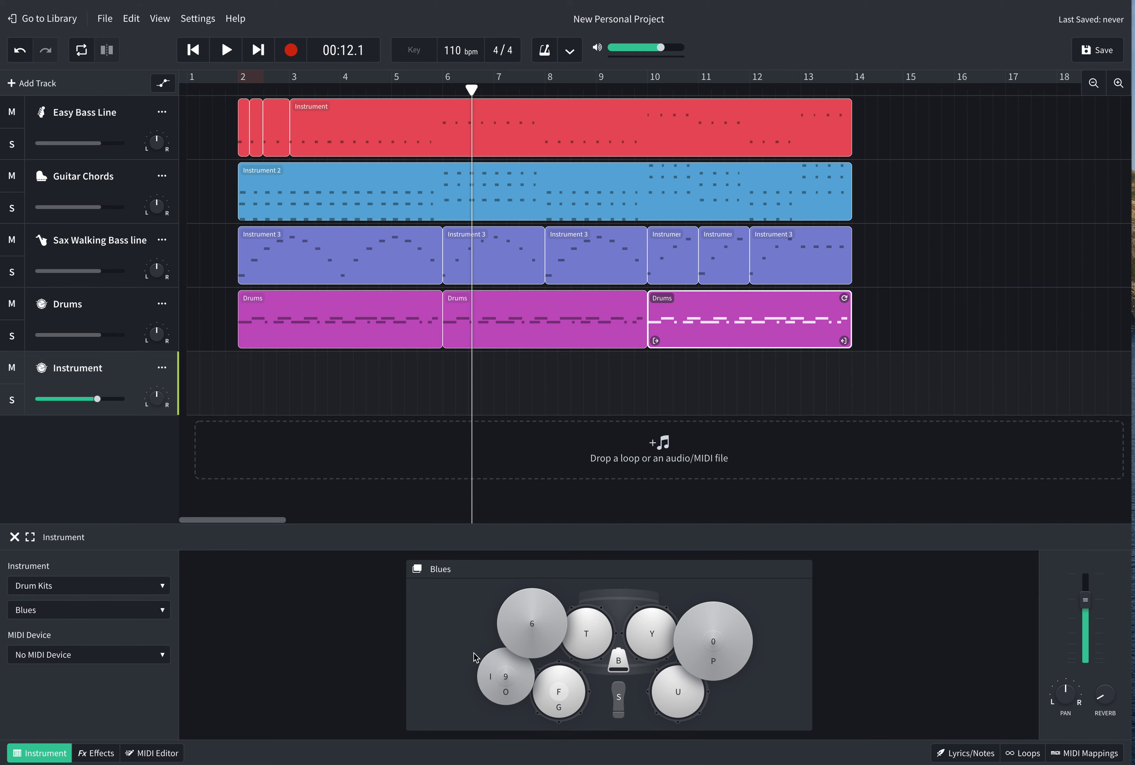
Try out the Blues kit's large cymbal pad with a practice pattern
left_click(721, 674)
left_click(721, 675)
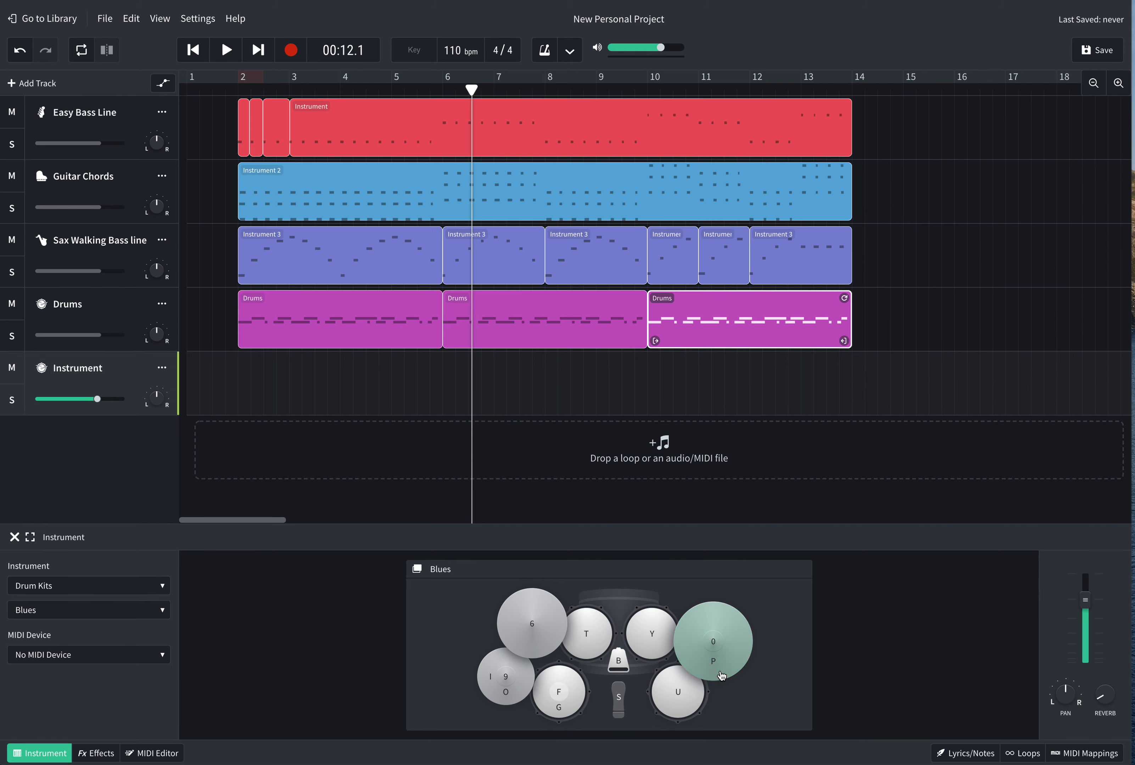
left_click(721, 676)
left_click(721, 675)
left_click(722, 676)
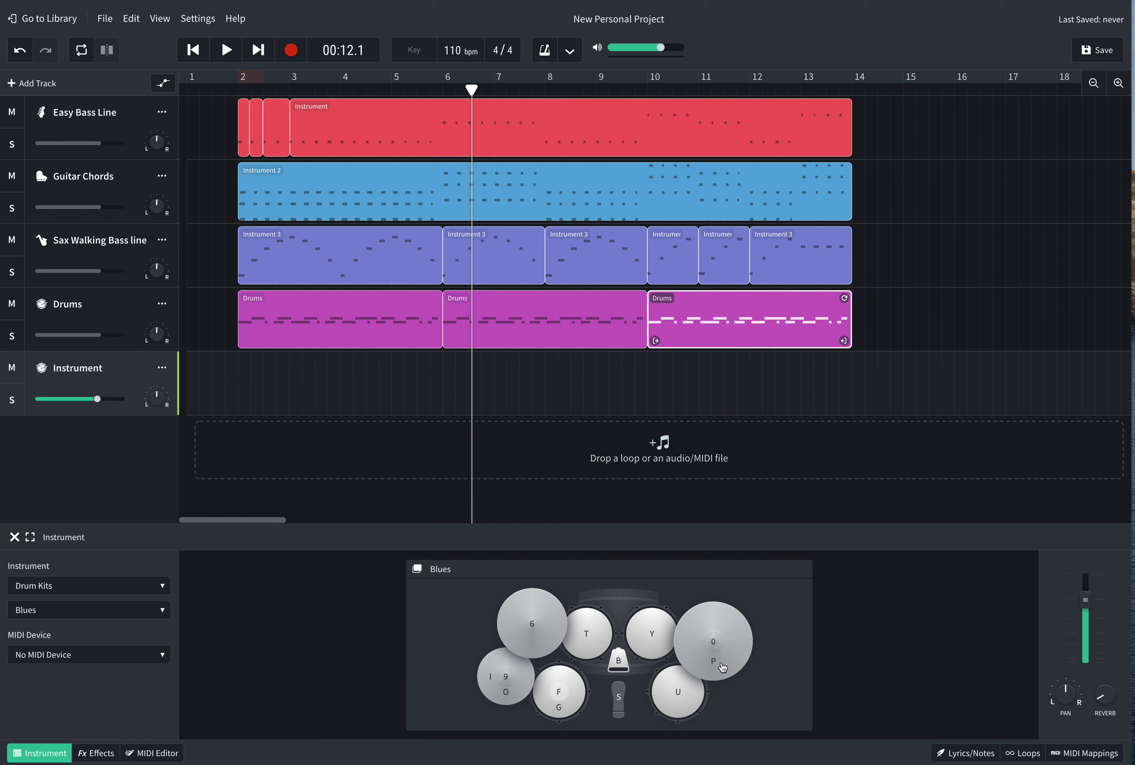
left_click(728, 663)
left_click(709, 657)
left_click(711, 657)
left_click(714, 658)
Rewind and start recording with the metronome turned back on for a count-in
left_click(193, 50)
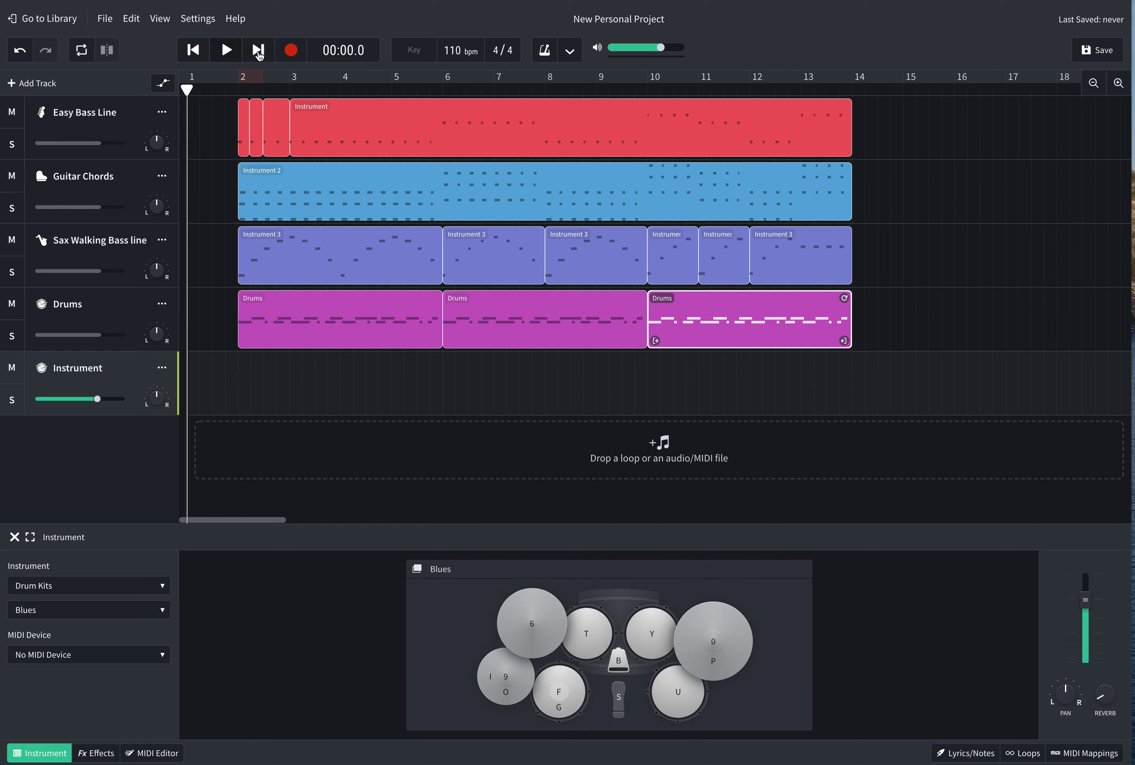
left_click(291, 50)
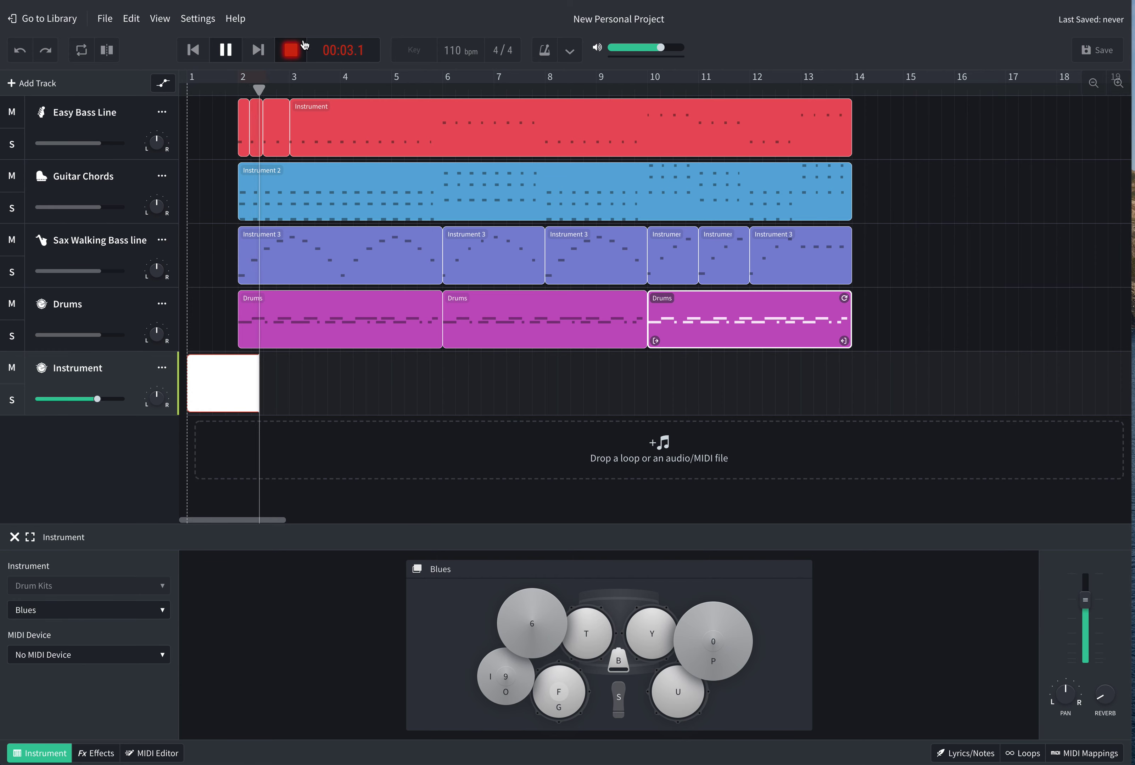
left_click(291, 51)
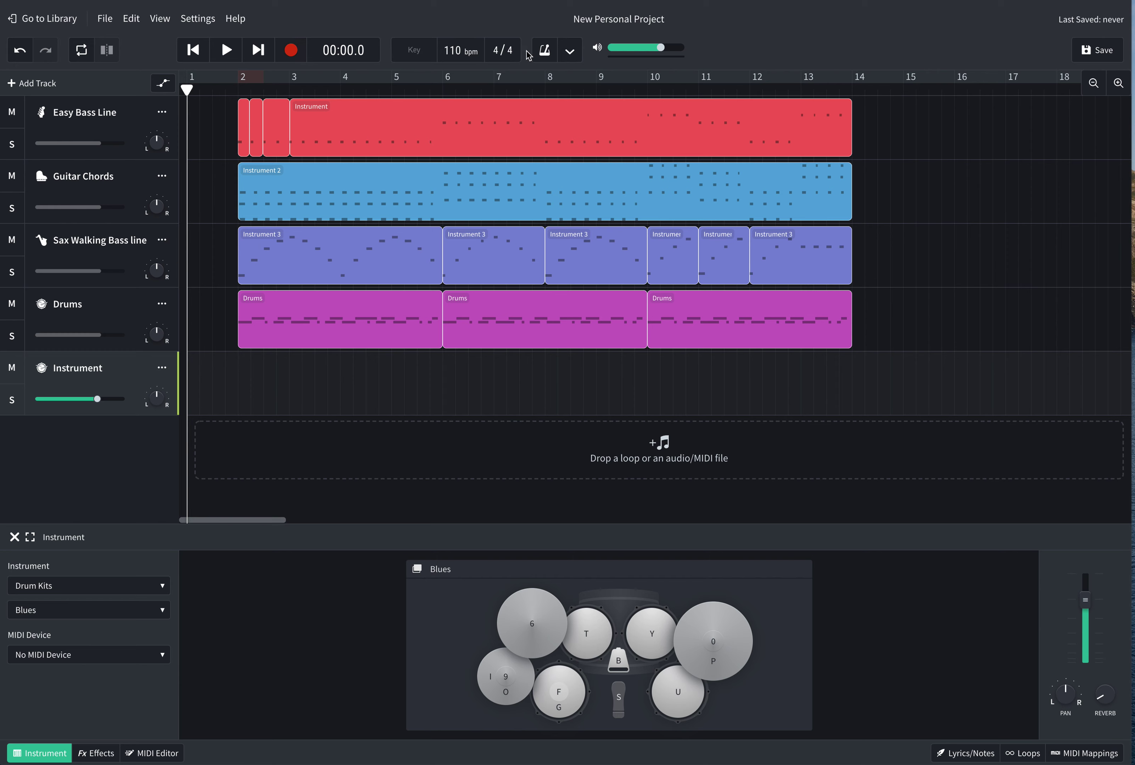
left_click(541, 53)
left_click(291, 50)
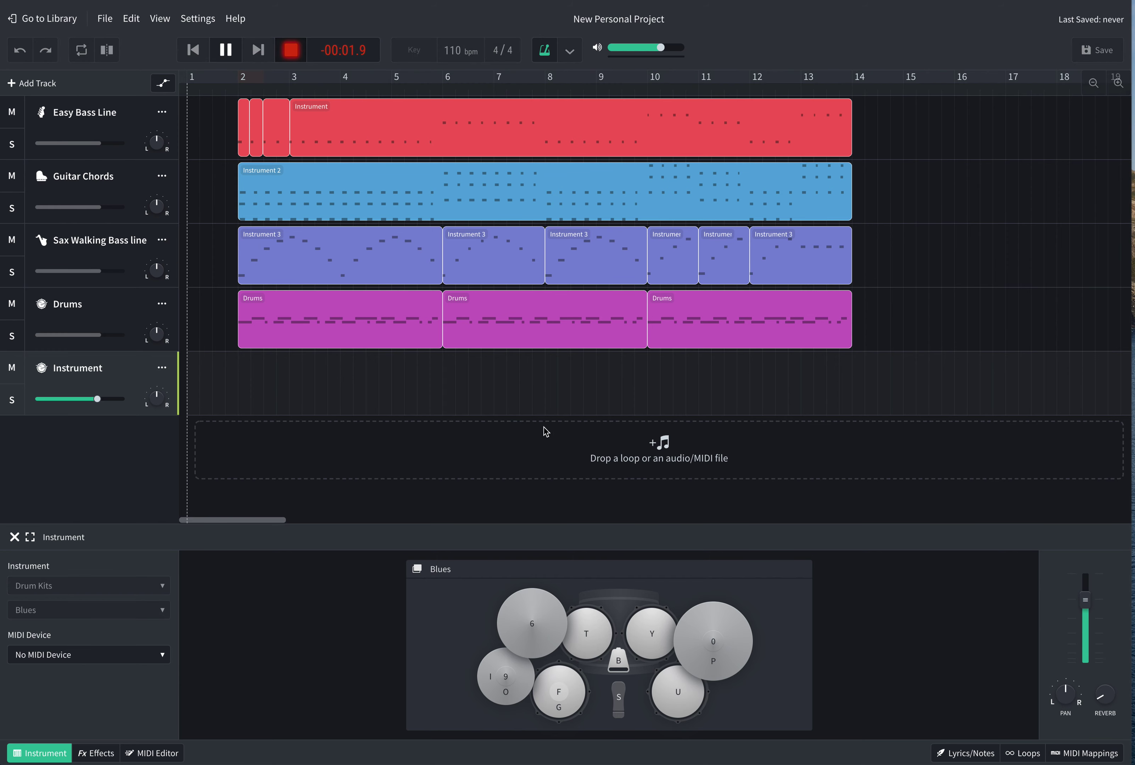
Record a steady run of ride cymbal hits on the Instrument track
left_click(712, 667)
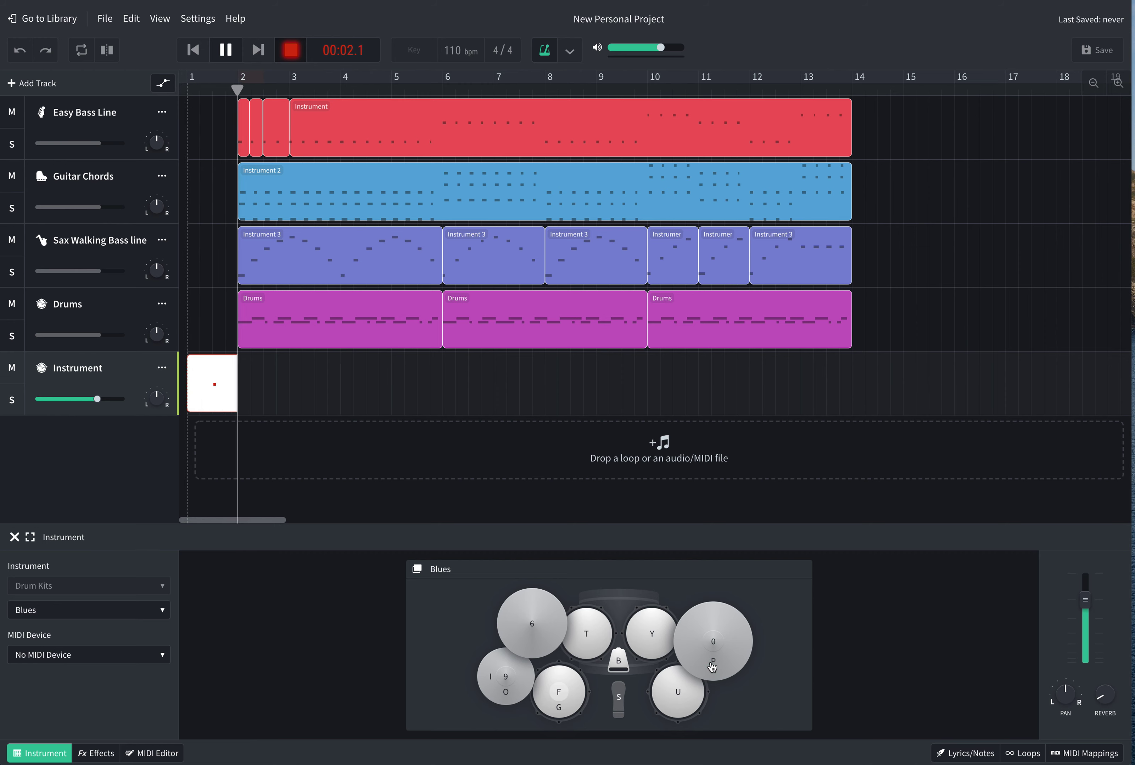
left_click(712, 667)
left_click(712, 667)
left_click(712, 667)
left_click(712, 667)
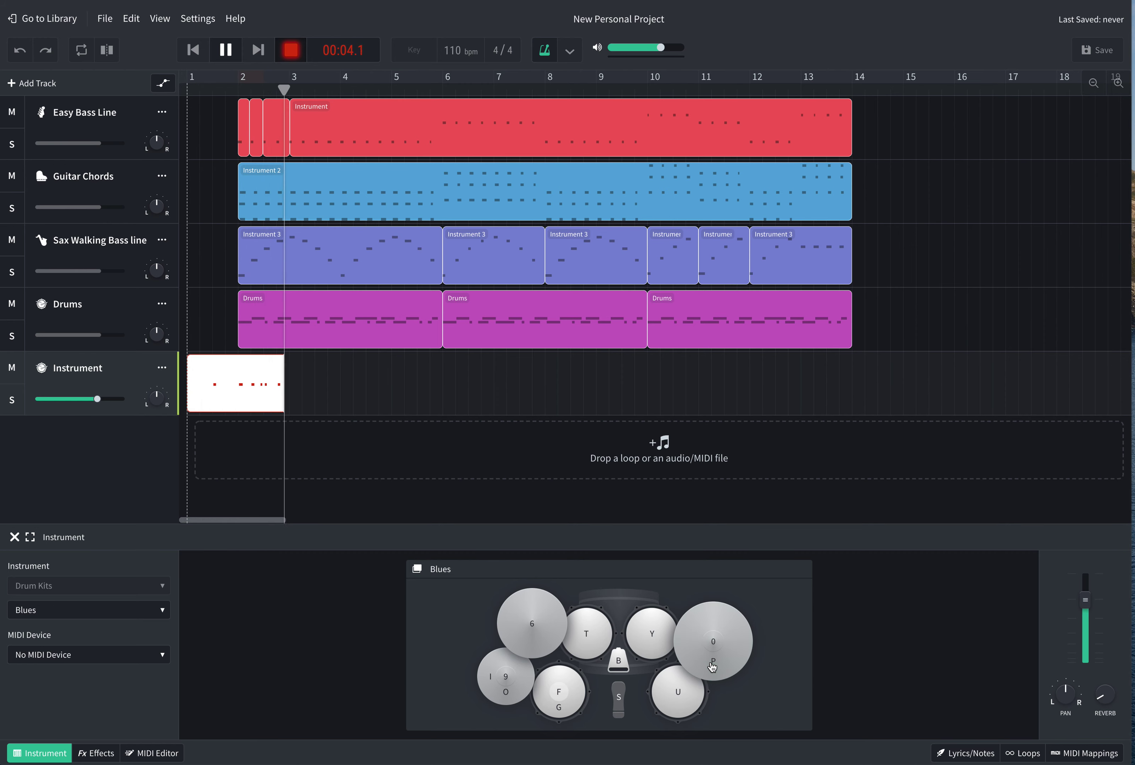
left_click(712, 667)
left_click(712, 667)
left_click(712, 667)
left_click(712, 666)
left_click(712, 667)
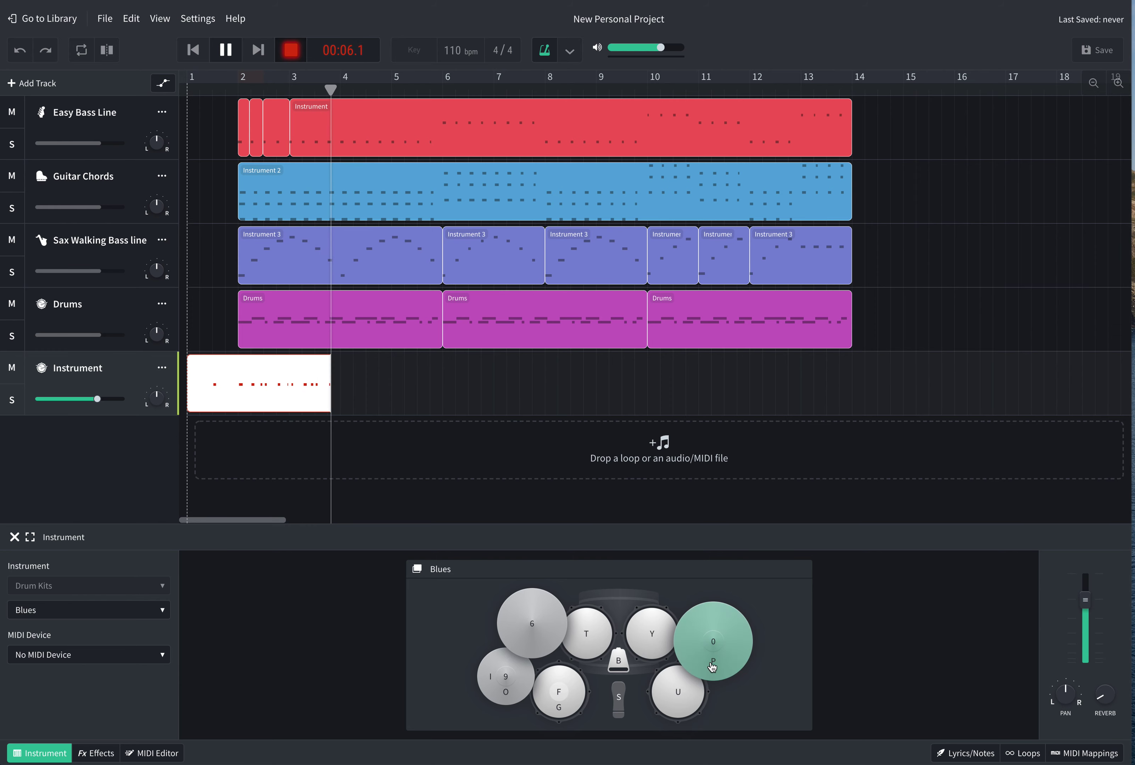
left_click(712, 667)
left_click(712, 667)
left_click(712, 667)
left_click(712, 667)
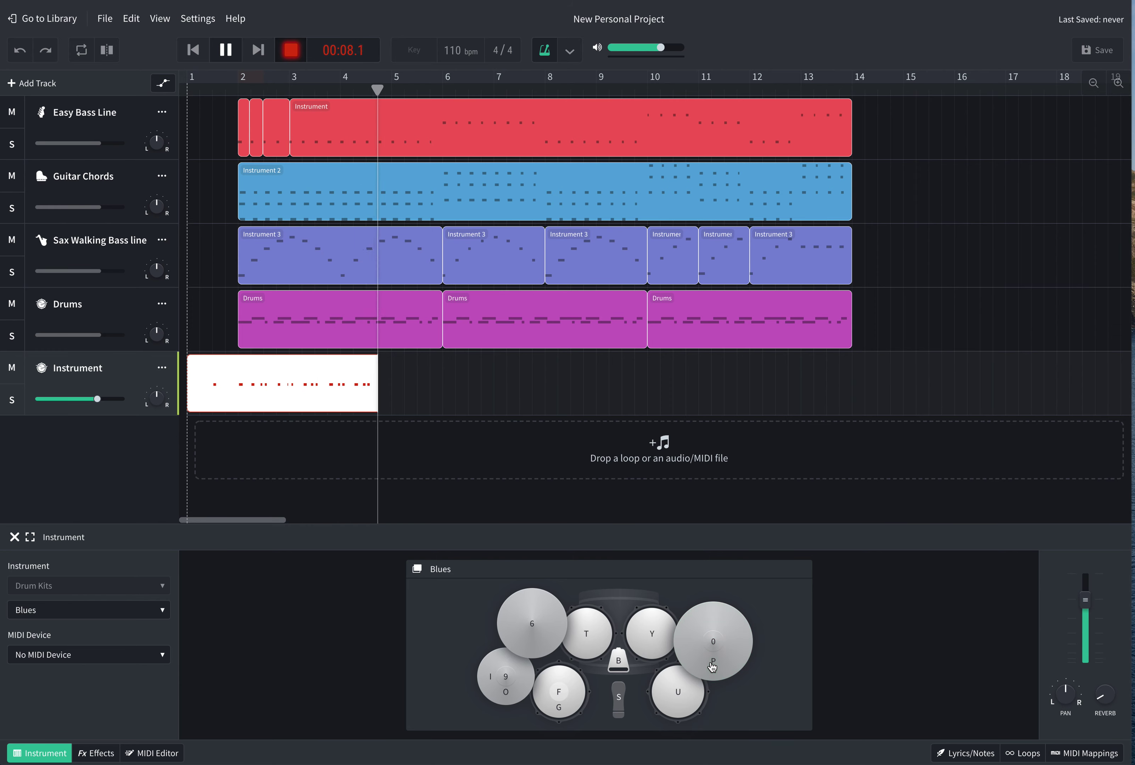
left_click(712, 667)
left_click(712, 667)
left_click(712, 666)
left_click(711, 667)
left_click(712, 667)
left_click(712, 667)
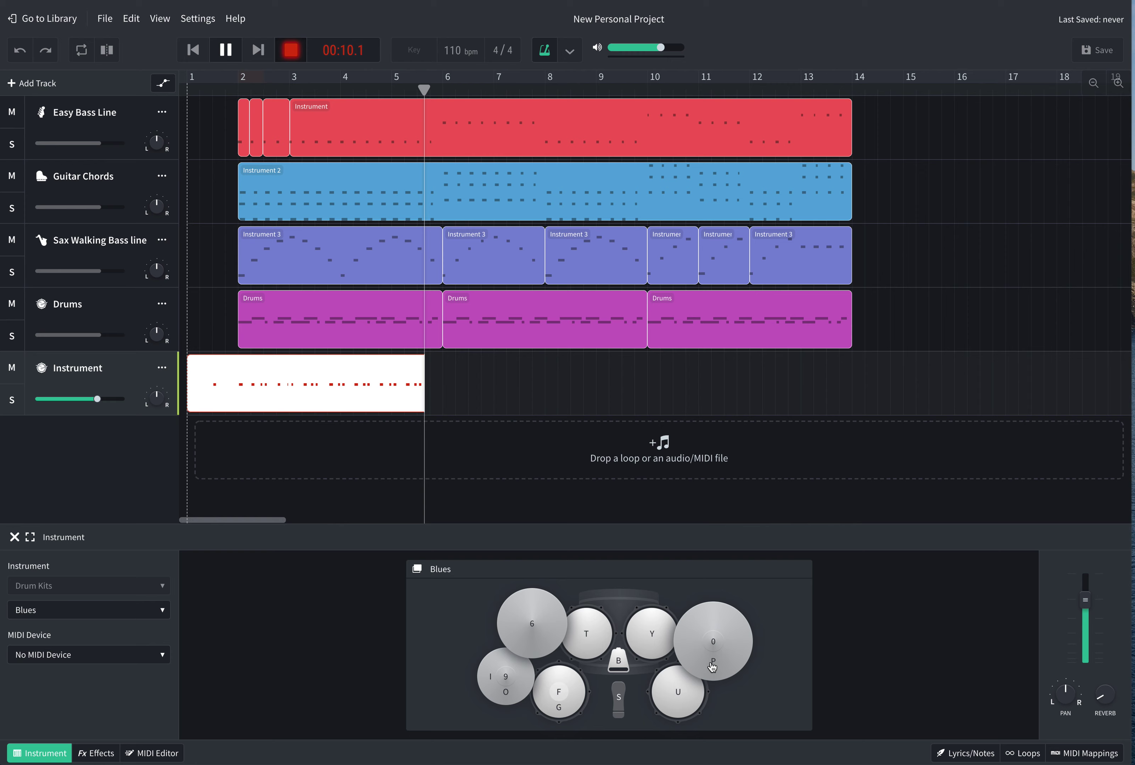
left_click(712, 667)
left_click(712, 667)
Stop recording, delete the stray ride hit at 1.3 in the MIDI Editor, and shift the clip to bar 2
key("space")
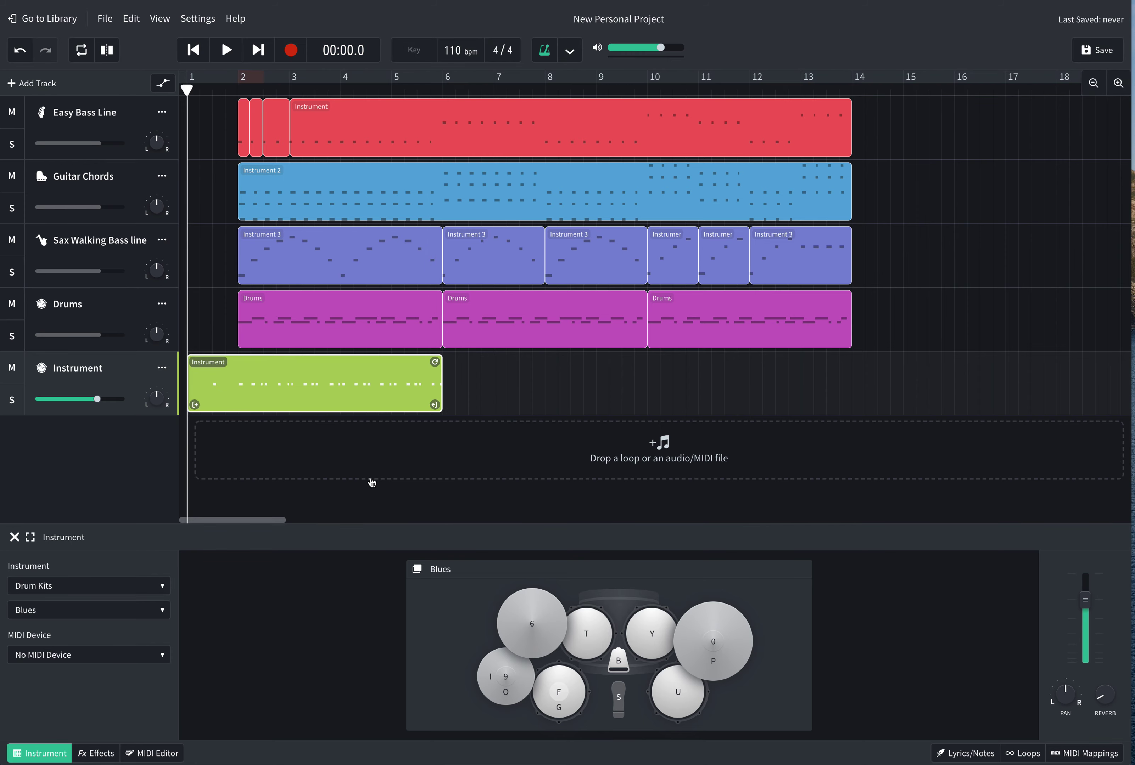
double_click(216, 391)
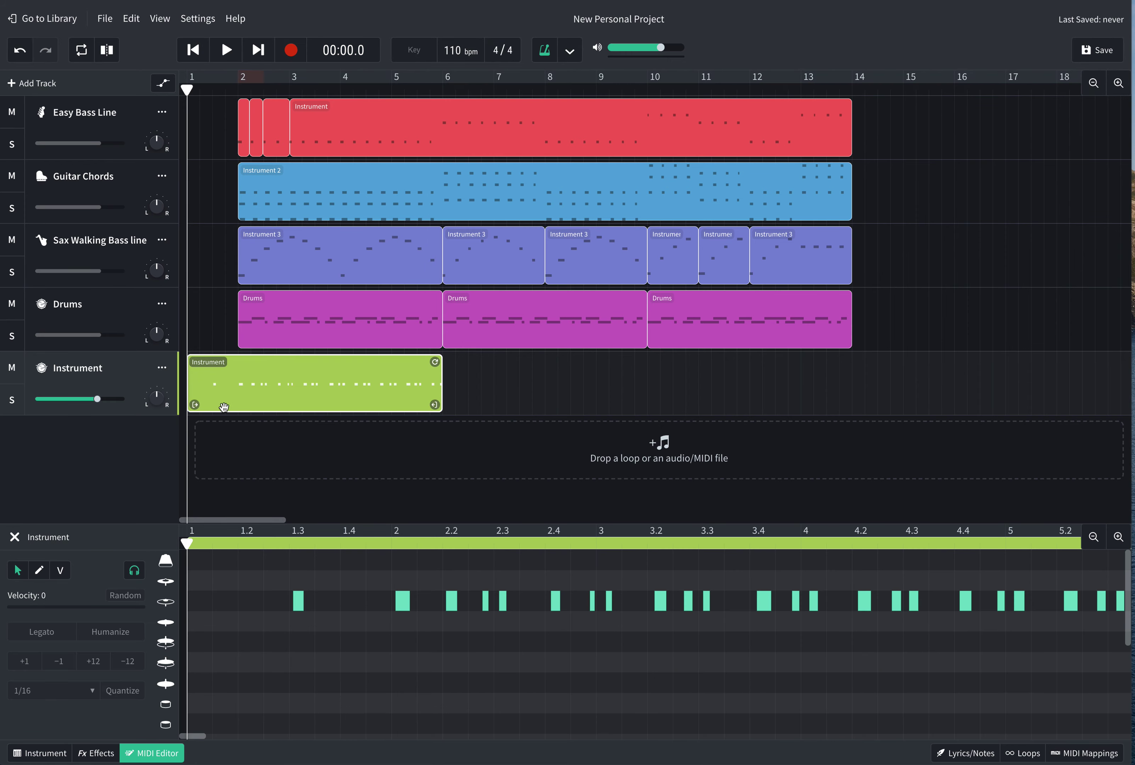
left_click(300, 603)
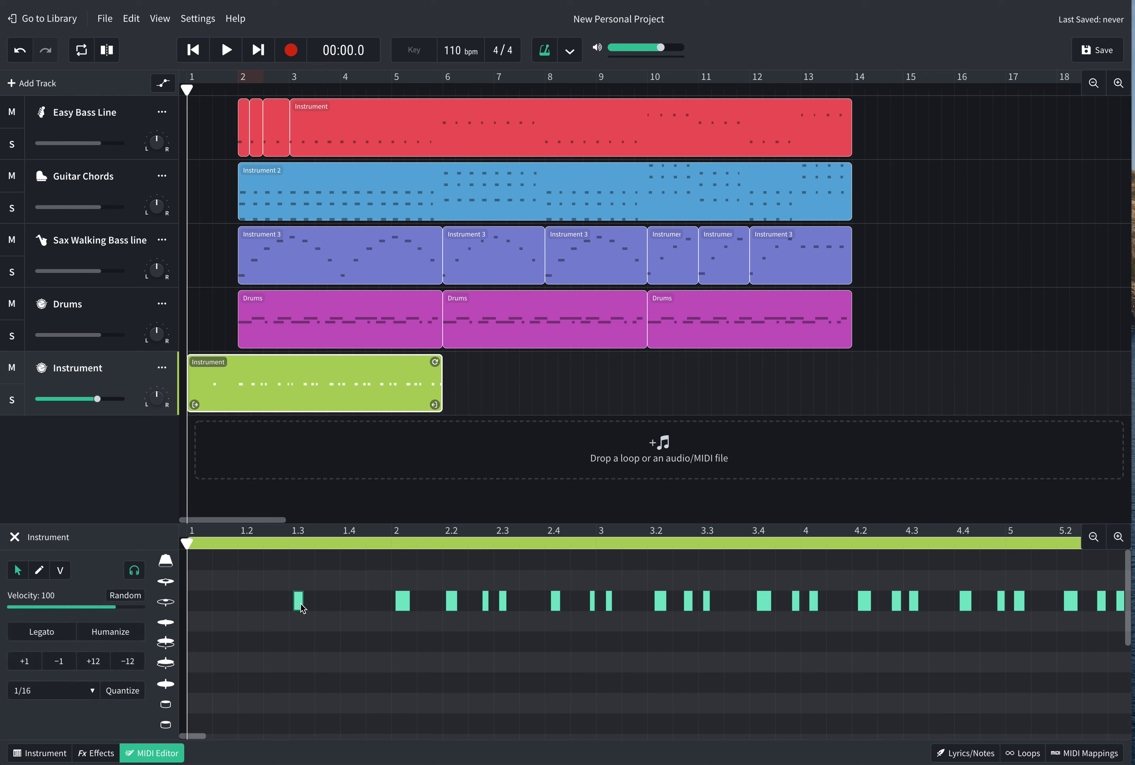
key("Delete")
left_click(205, 389)
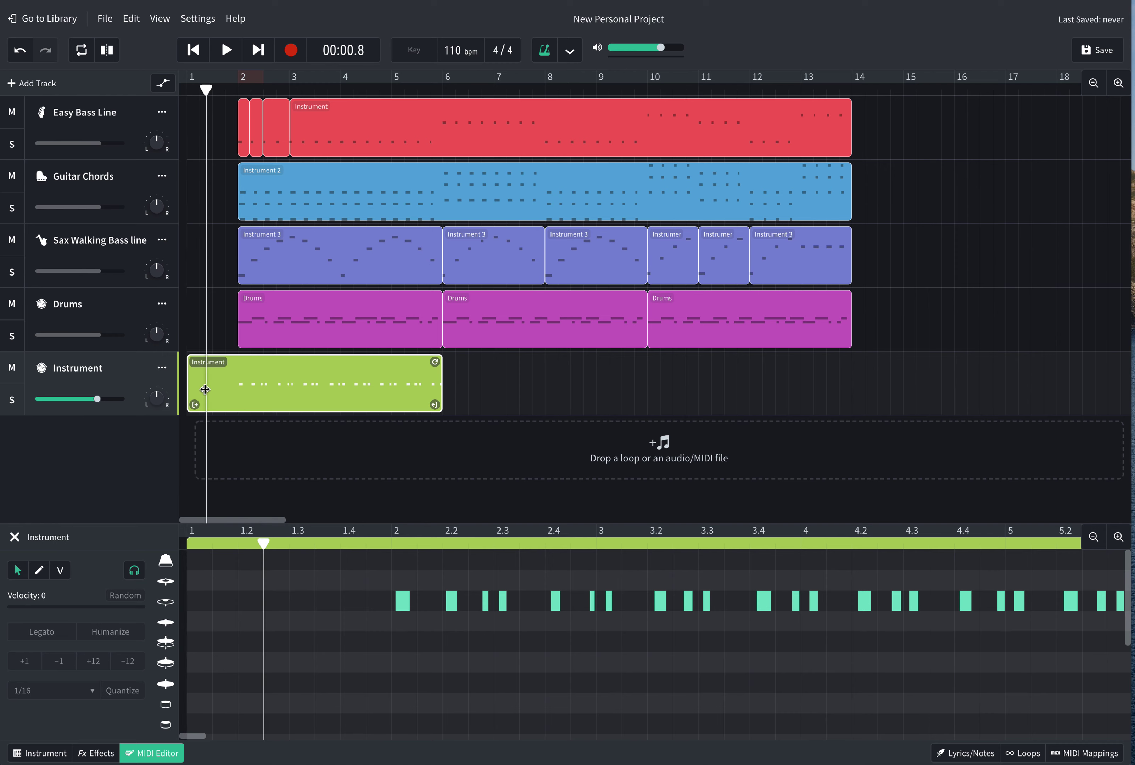
left_click_drag(188, 408, 243, 406)
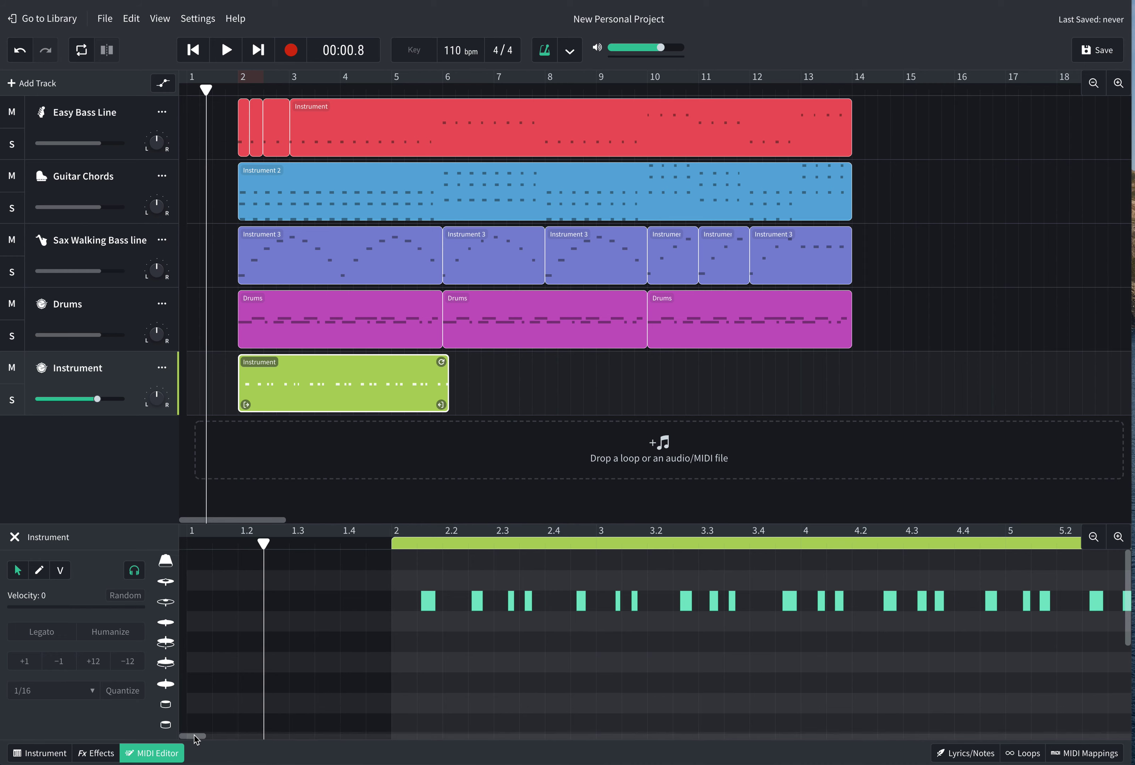
Delete the ride clip's final hit, fit it to bars 2–6, and copy it along to bar 14
mouse_move(198, 736)
left_mouse_down()
mouse_move(257, 737)
mouse_move(211, 737)
left_mouse_up()
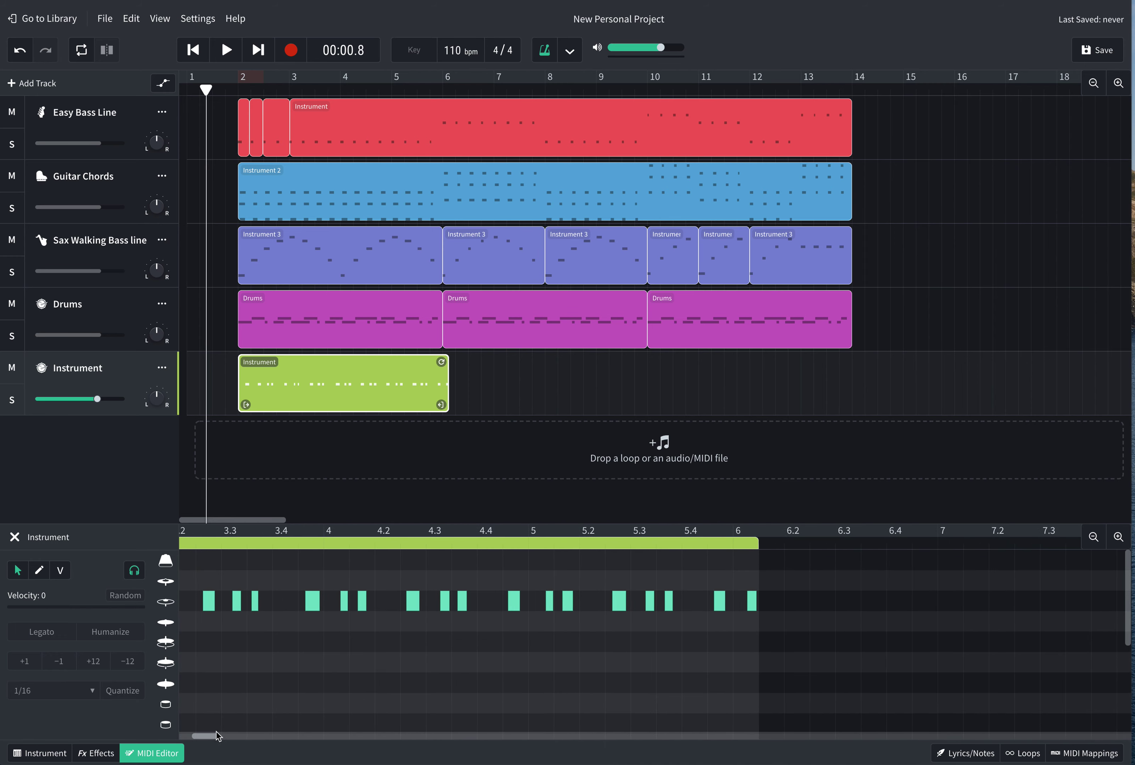
left_click(751, 602)
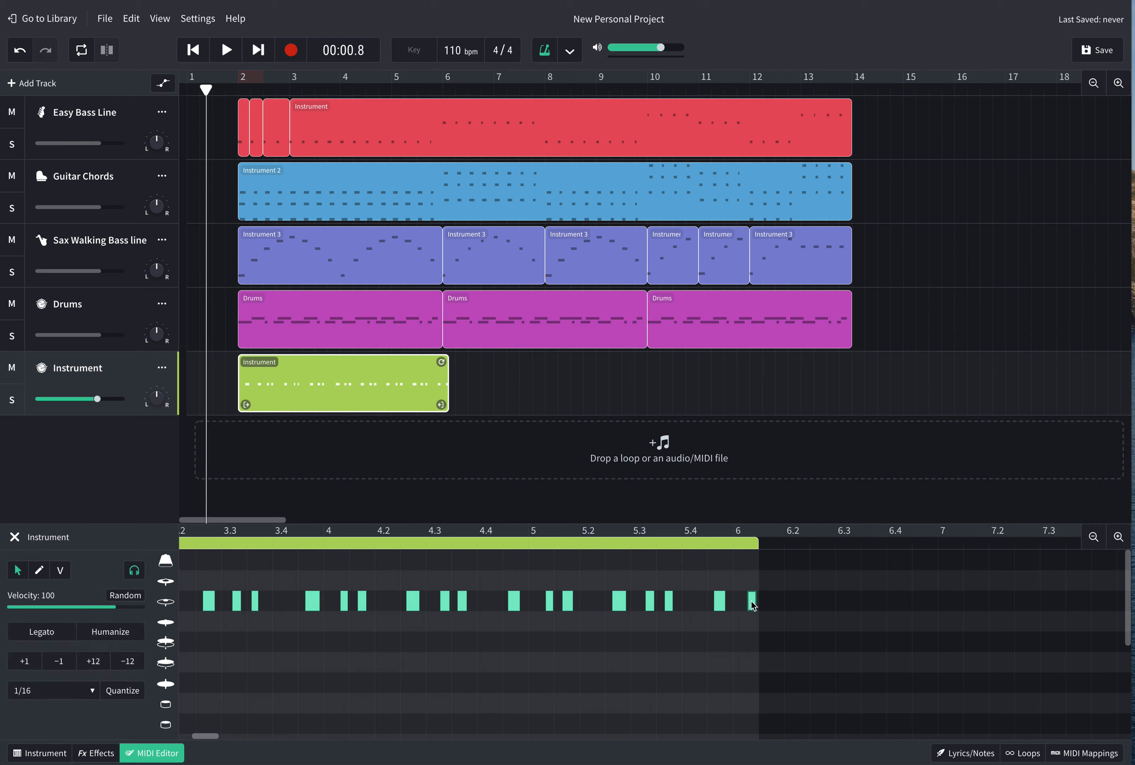
key("Delete")
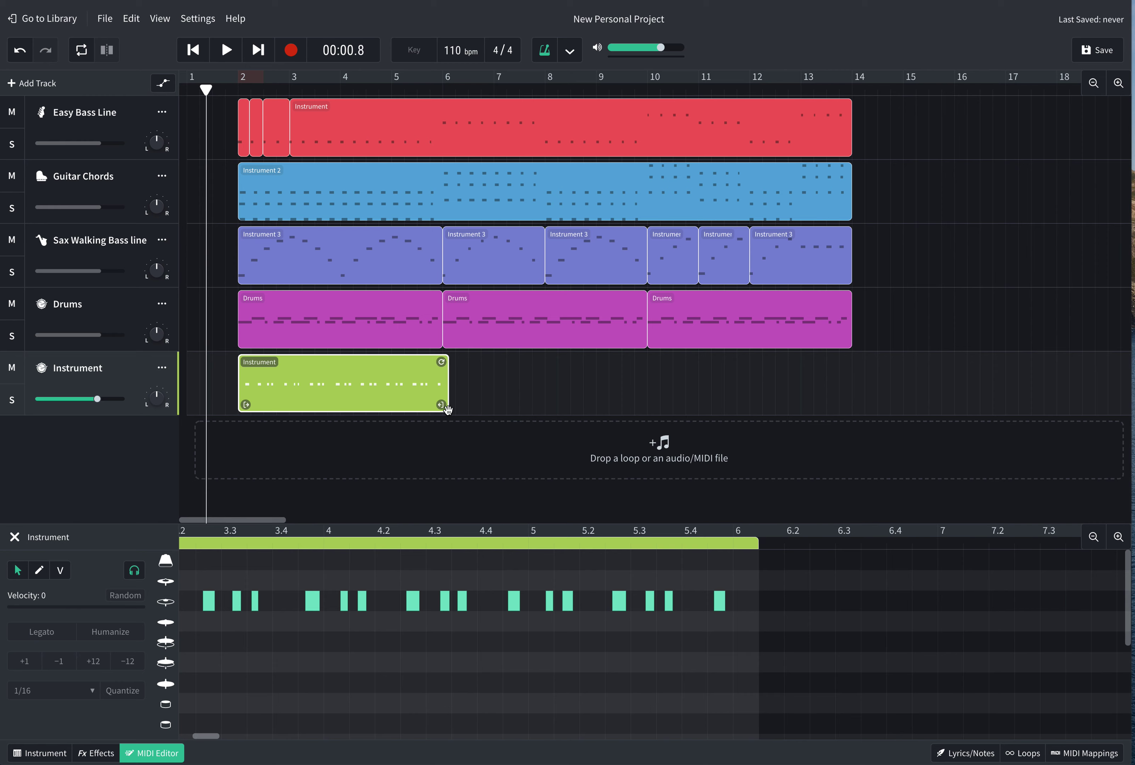
left_click_drag(447, 367, 446, 365)
left_click_drag(442, 406, 437, 406)
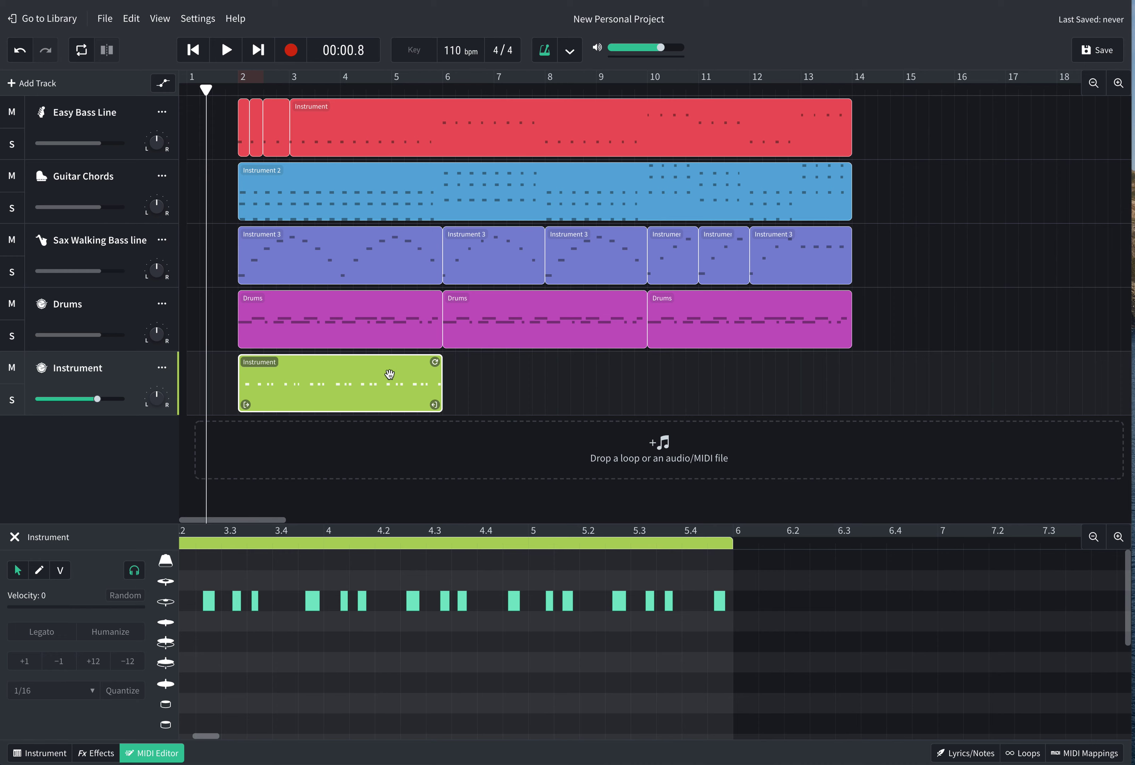
left_click_drag(389, 375, 764, 370)
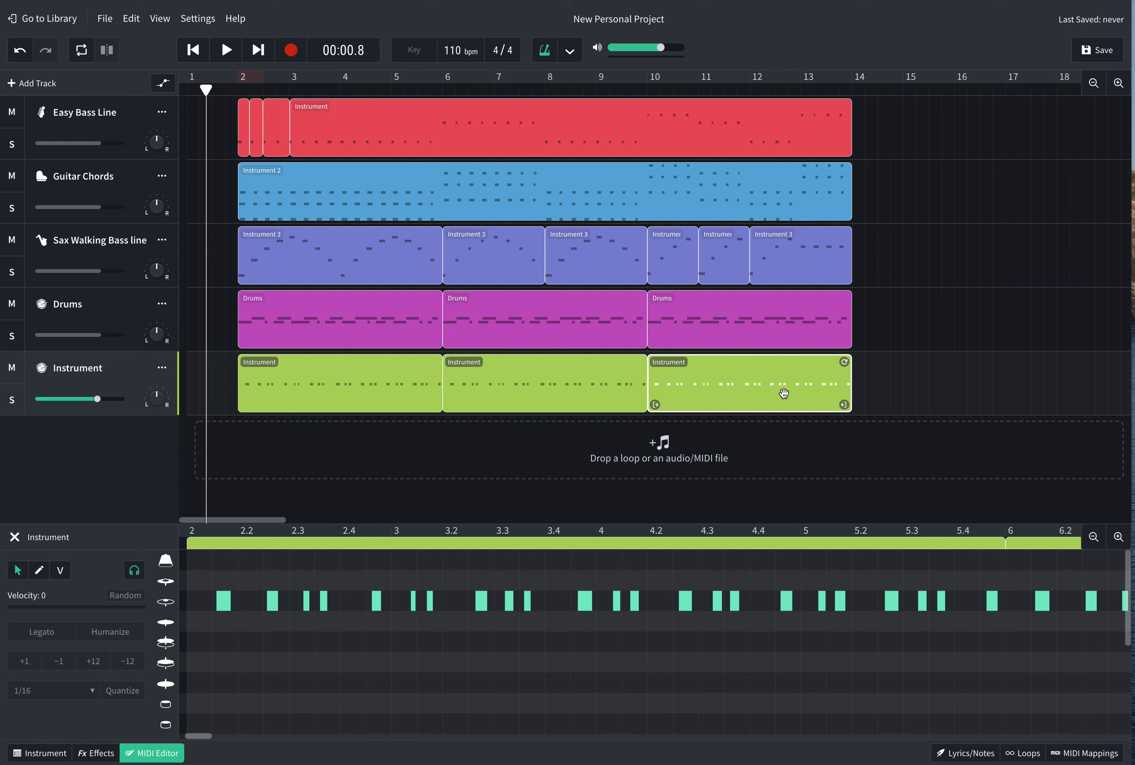
Dismiss the file import dialog, raise the tempo to 129 bpm, and shift the bass line clip to bar 2
left_click(834, 451)
left_click(734, 269)
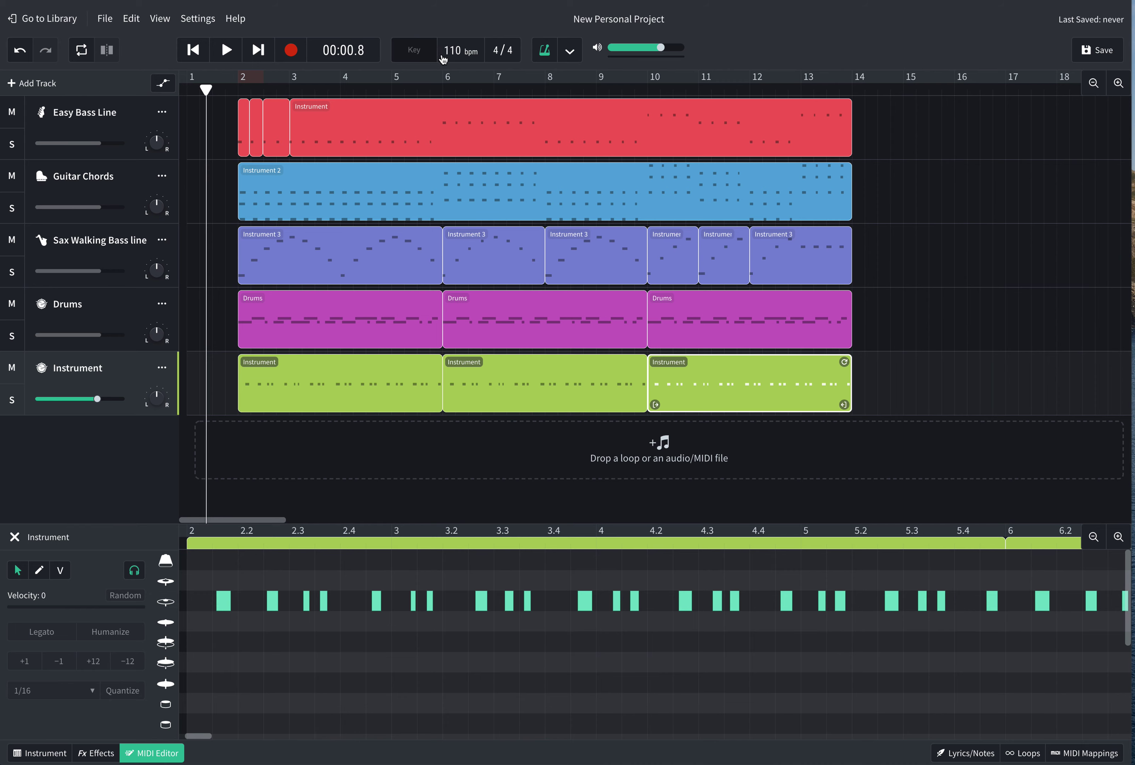
left_click_drag(454, 41, 451, 28)
left_click_drag(300, 119, 350, 123)
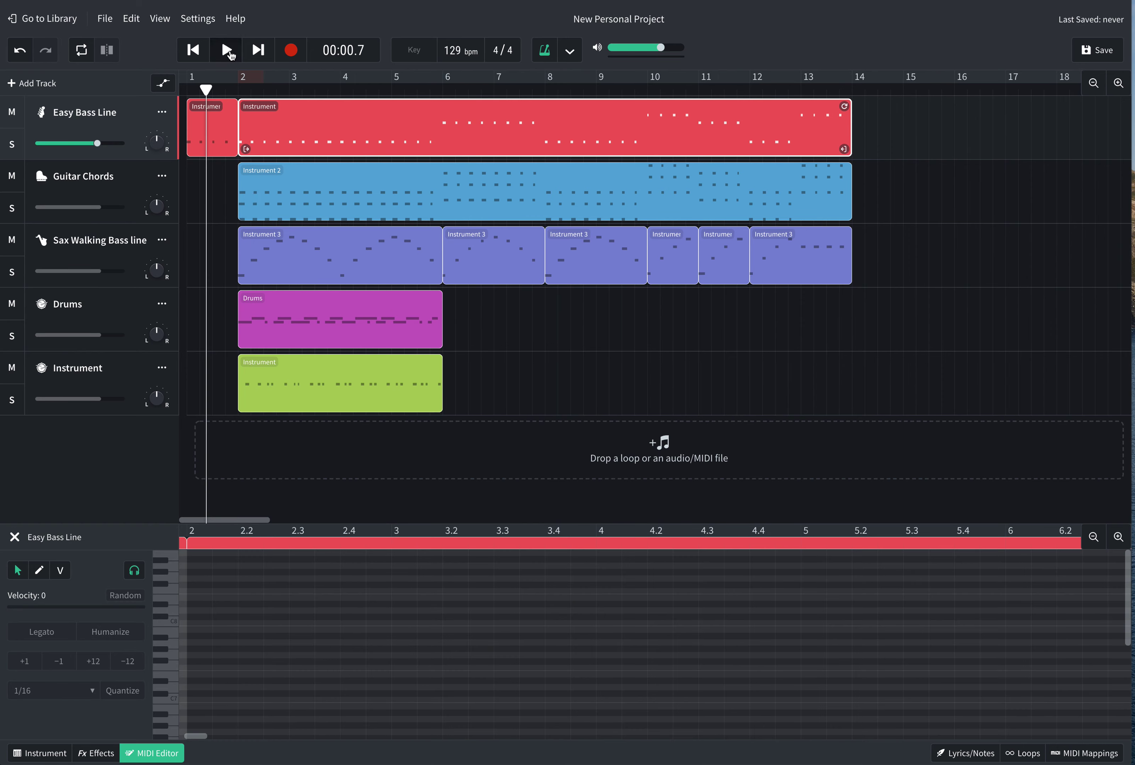
Play the arrangement to check timing, then undo the tempo change back to 110 bpm
left_click(227, 50)
left_click(544, 51)
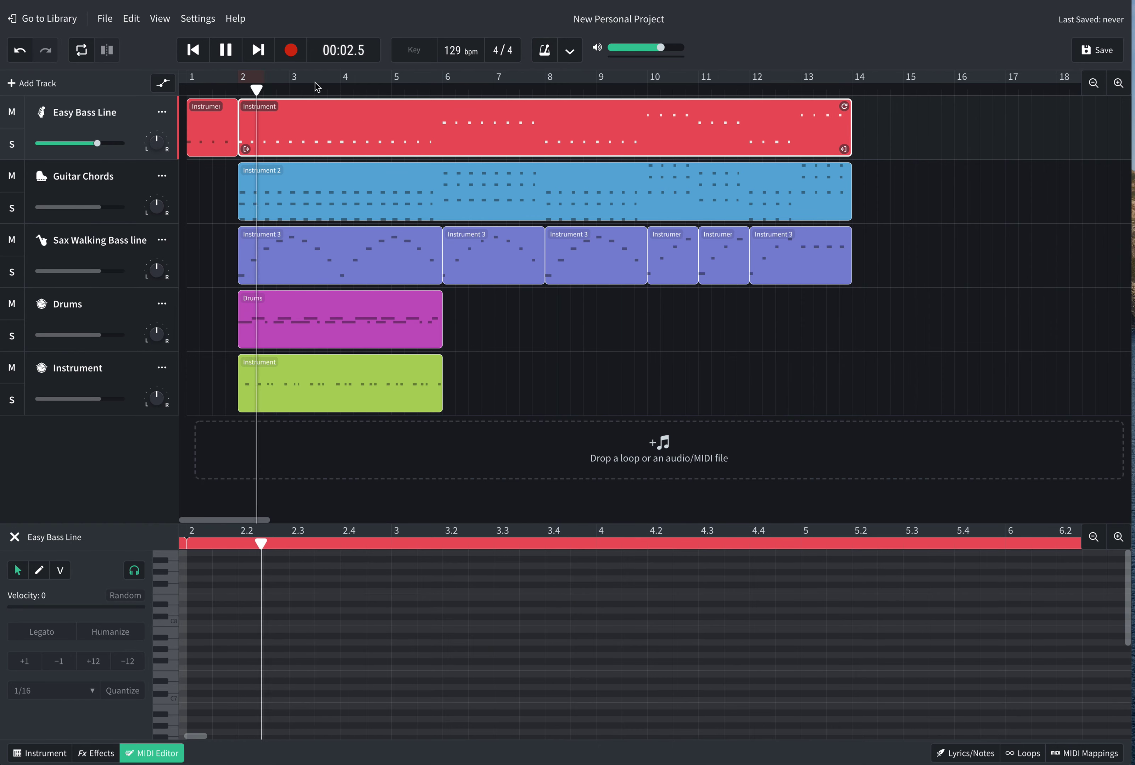
key("space")
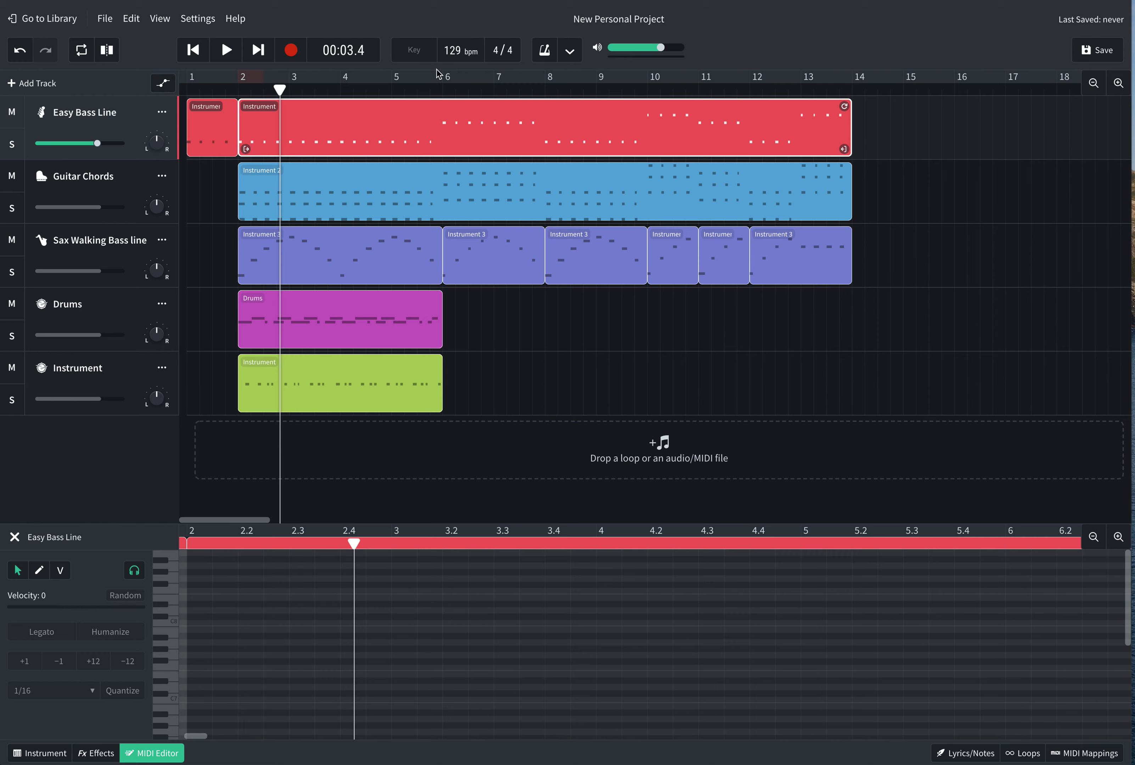
key("ctrl+z")
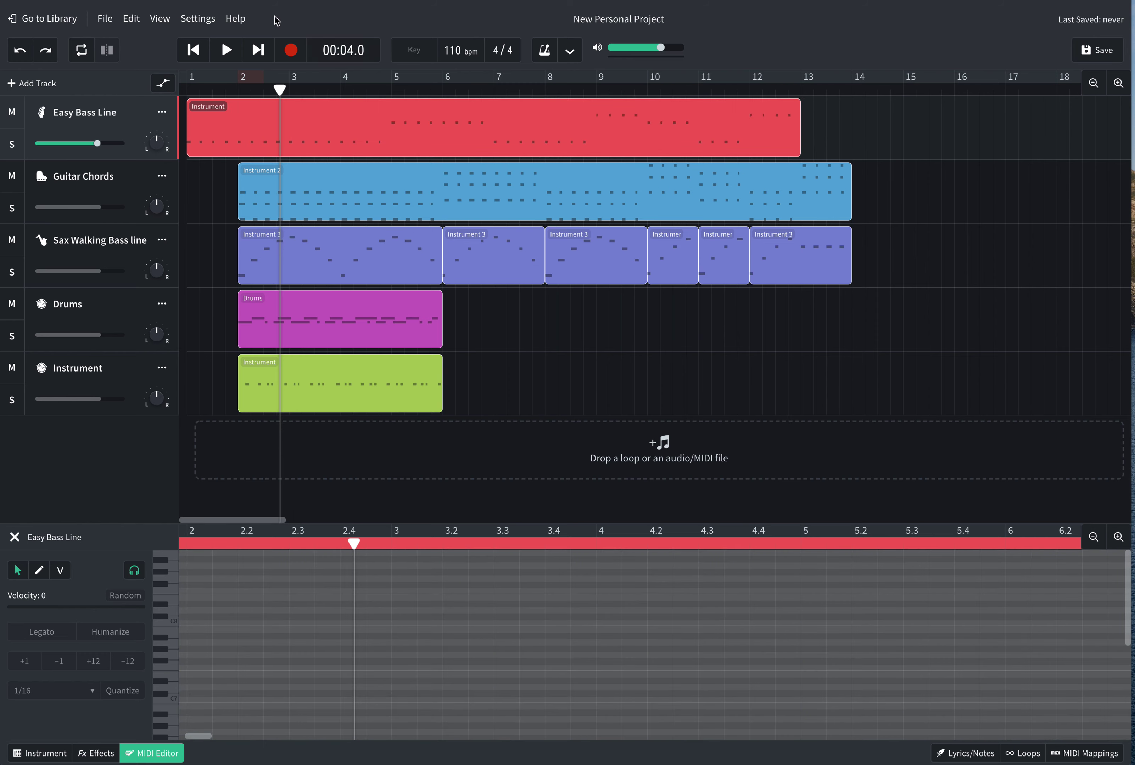
Undo twice through the edit history and move the Easy Bass Line clip back to bar 2
left_click(21, 57)
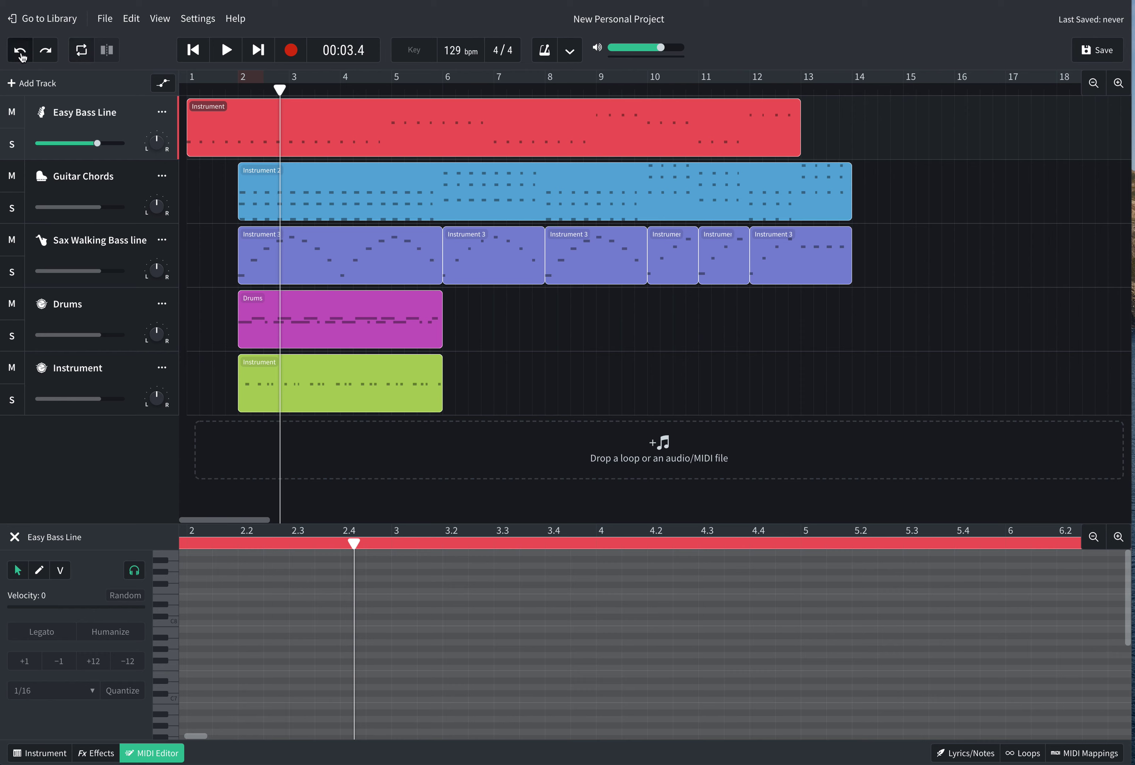
left_click(22, 57)
left_click_drag(309, 142, 373, 140)
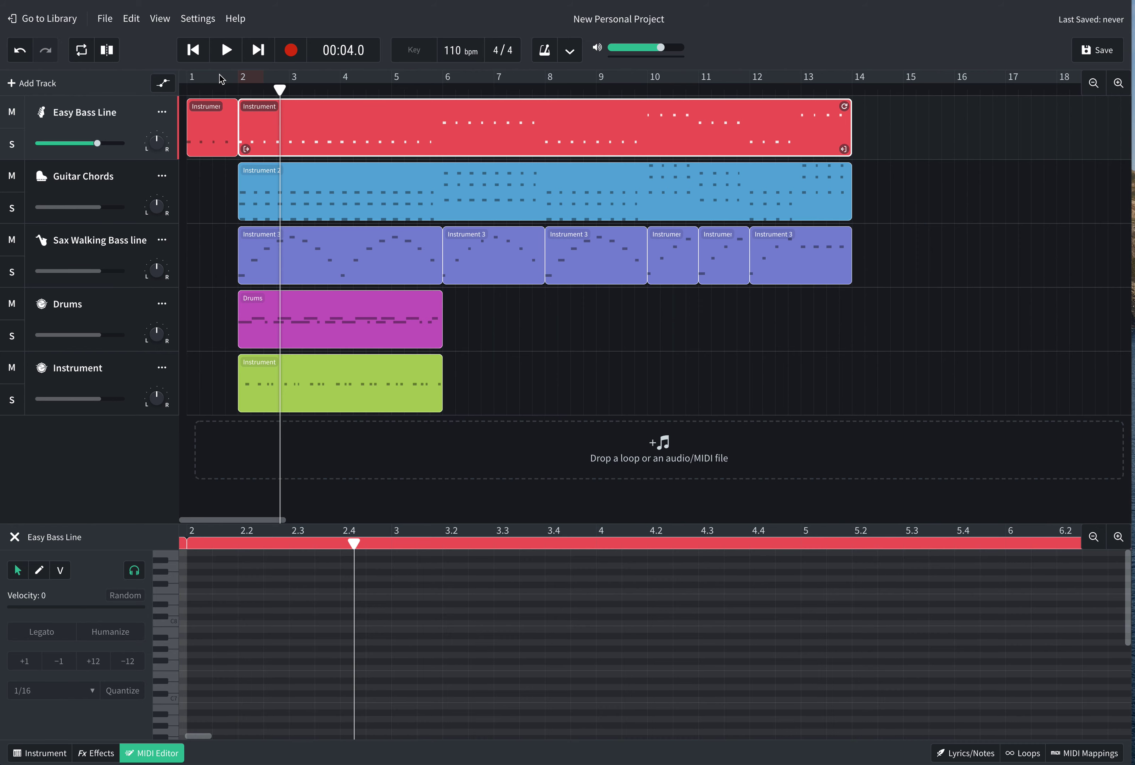
Play back the arrangement, replaying the passage and restarting from the beginning
left_click(215, 53)
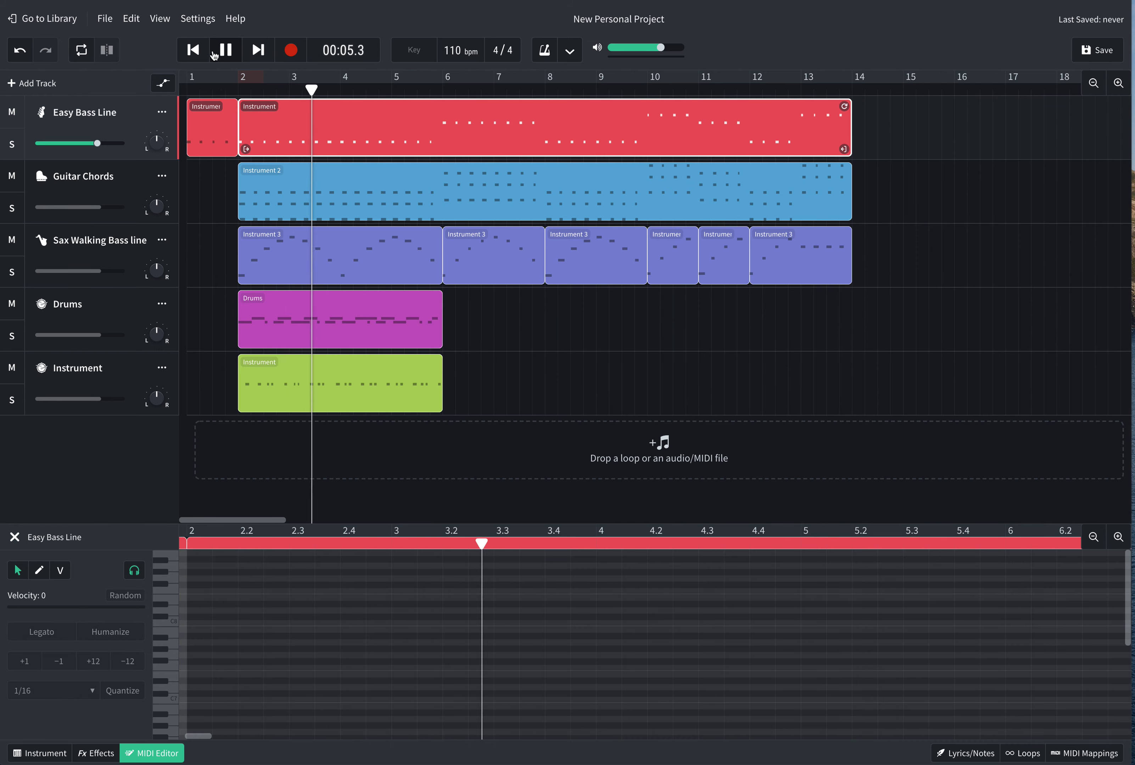
left_click(225, 51)
left_click(225, 51)
left_click(226, 52)
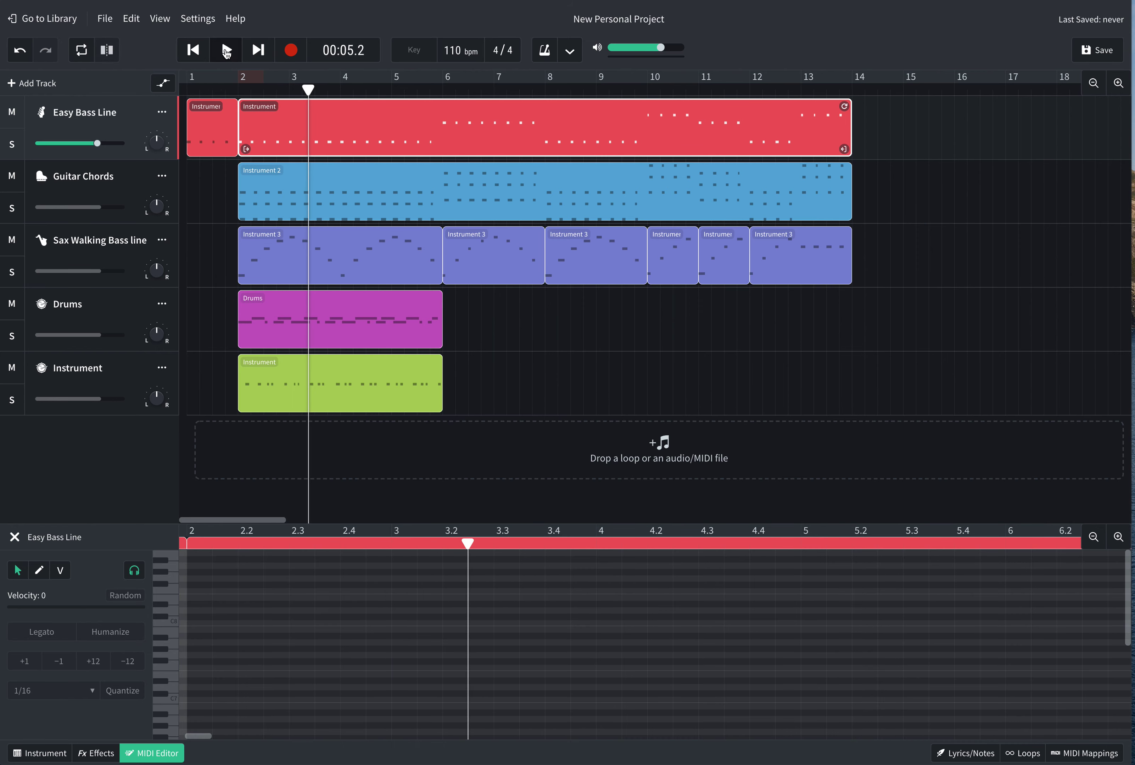
left_click(226, 52)
left_click(199, 52)
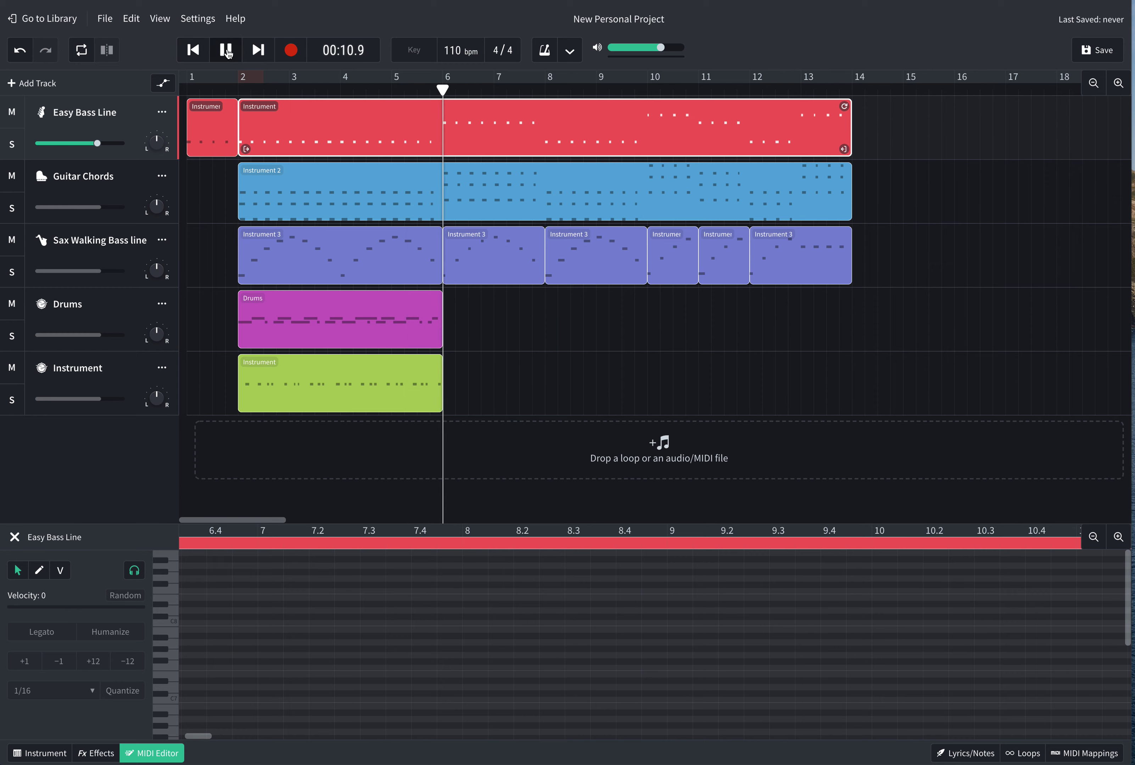
Pause playback at 00:11.0, near bar 6
left_click(226, 51)
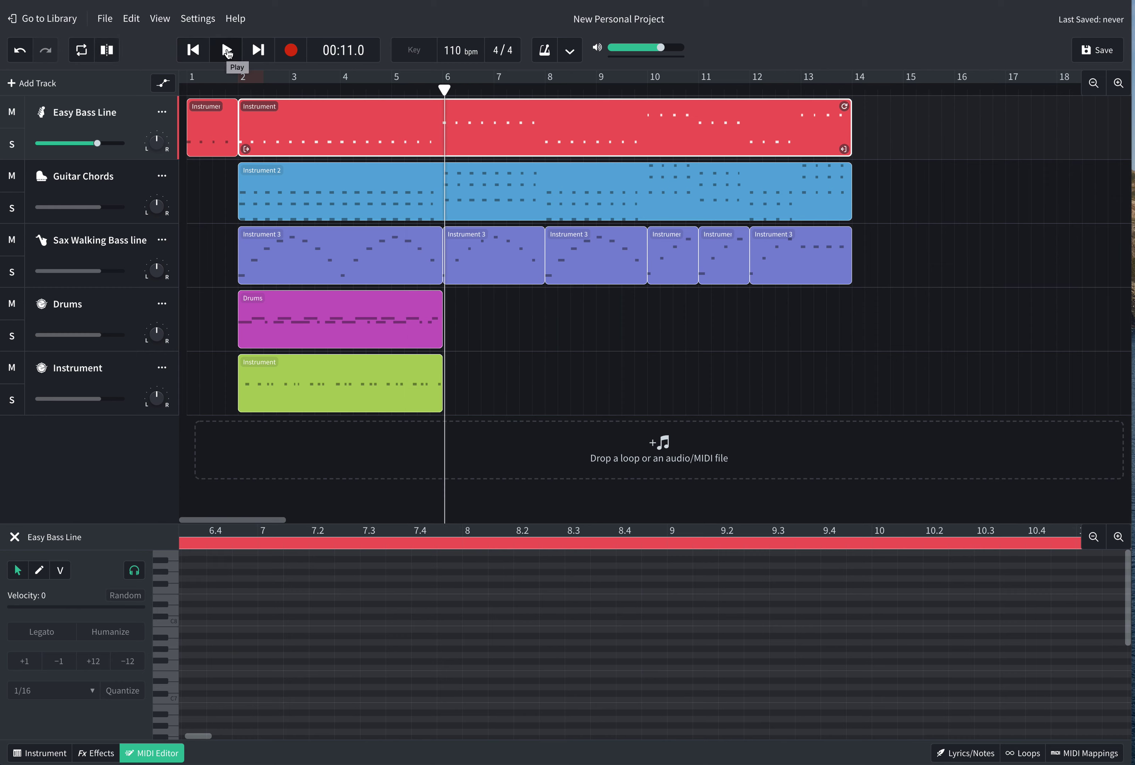